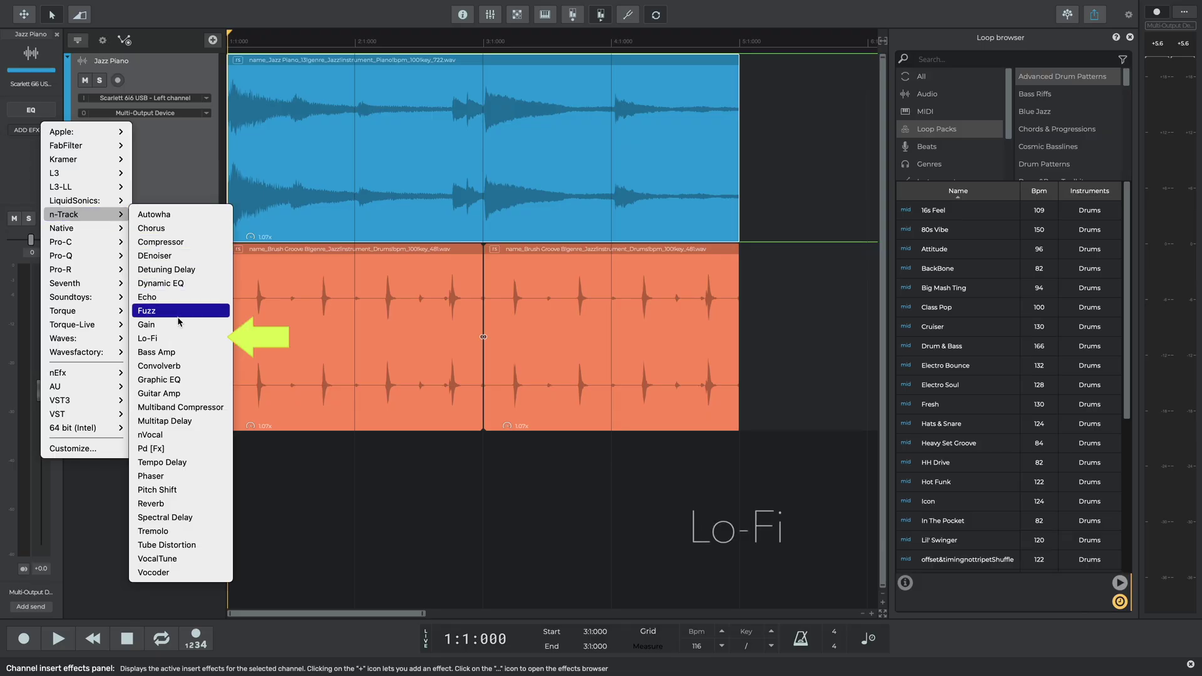
# Step: Add Lo-Fi to the track and crush the sax loop's bit depth to about 4 bits
pyautogui.click(175, 340)
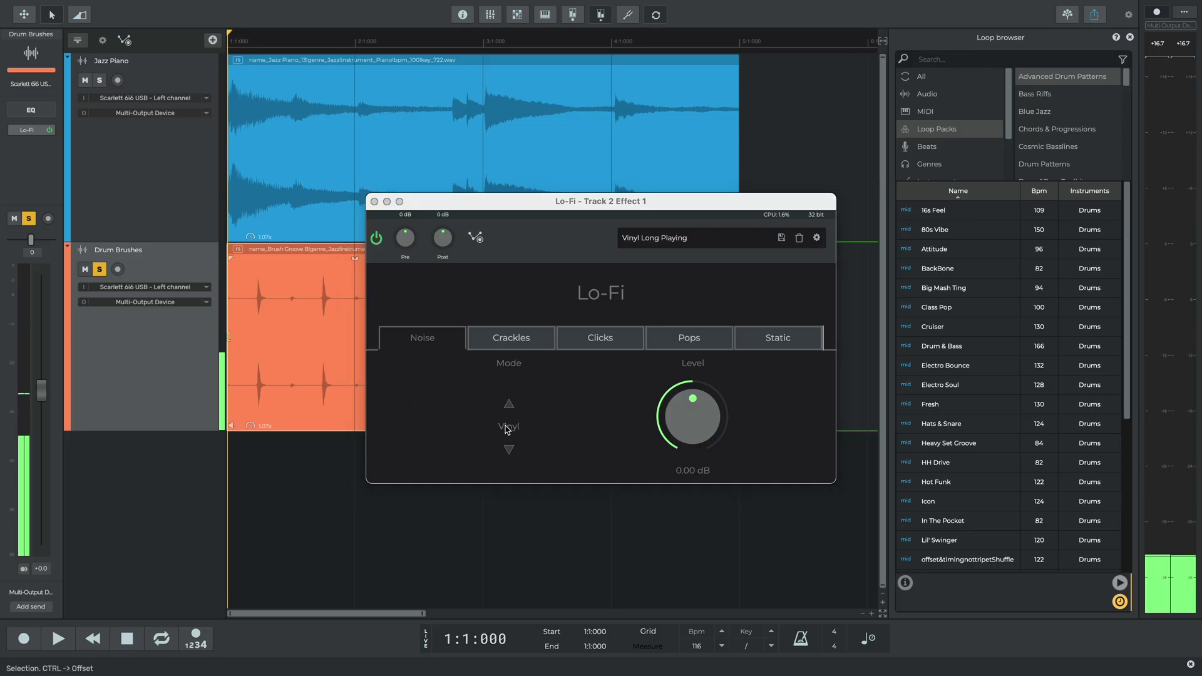
pyautogui.click(506, 428)
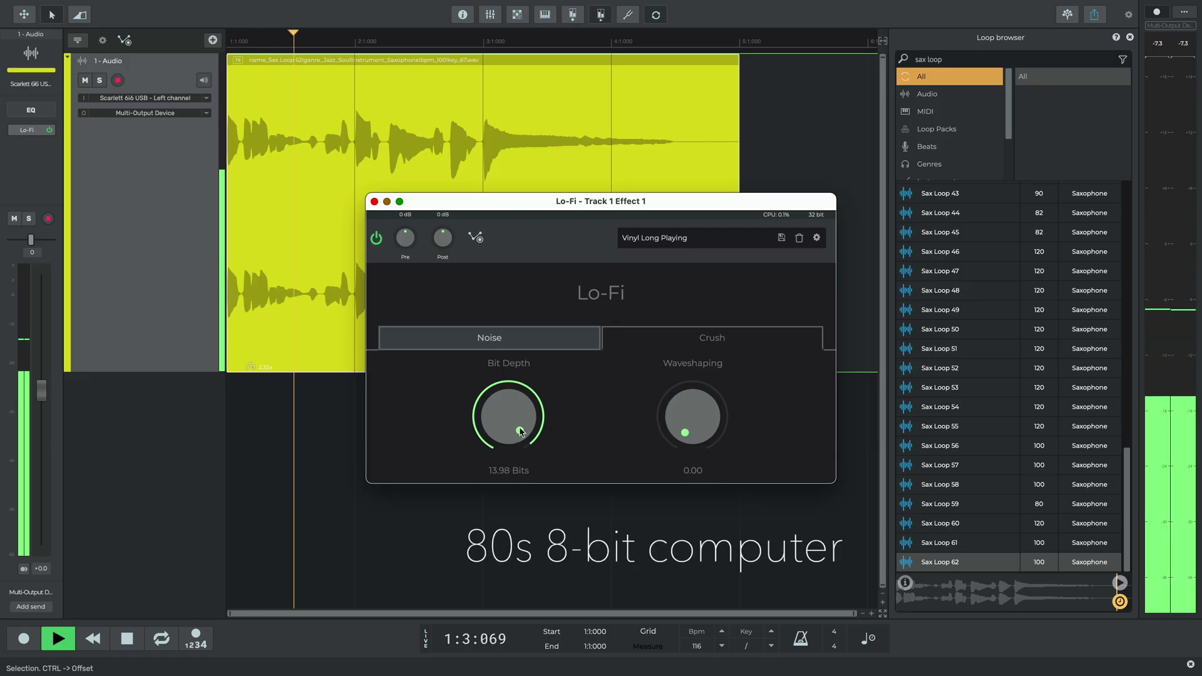
pyautogui.moveTo(524, 426); pyautogui.dragTo(514, 404)
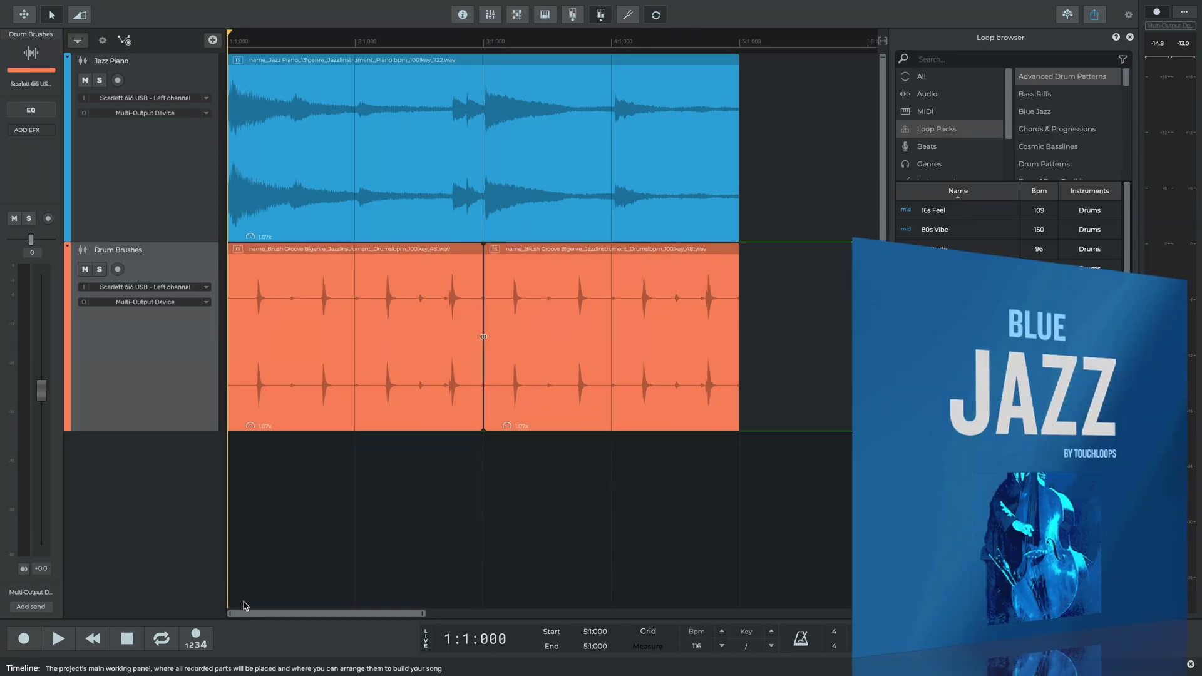
pyautogui.click(58, 640)
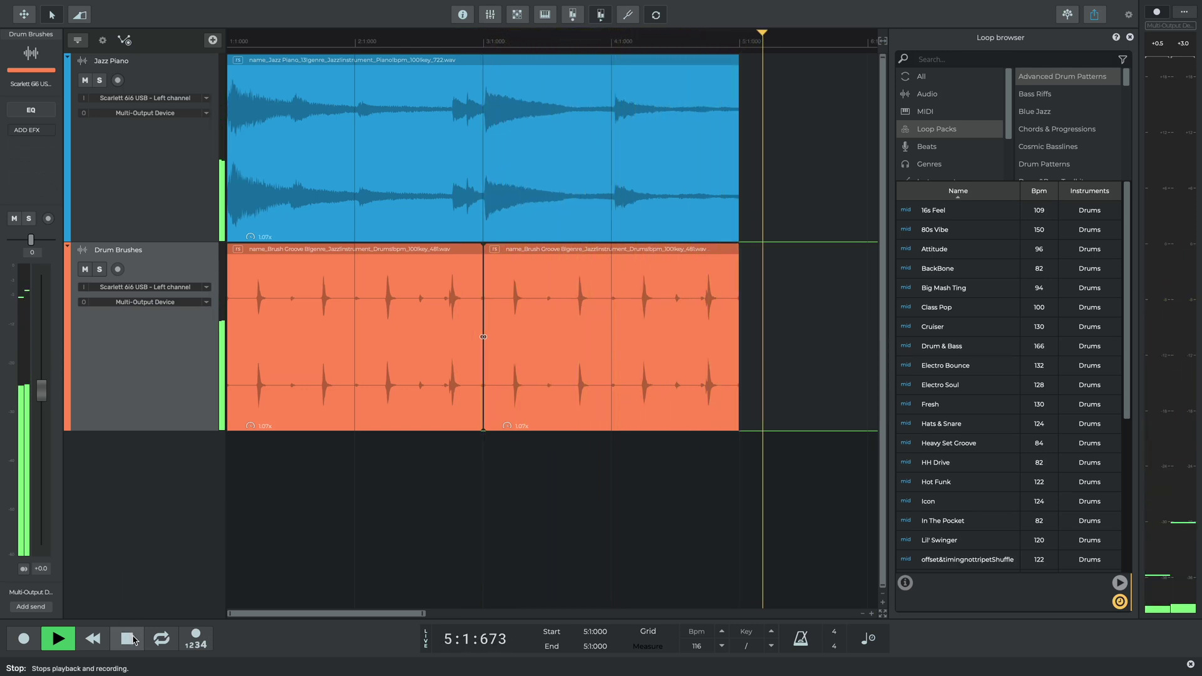
pyautogui.click(127, 640)
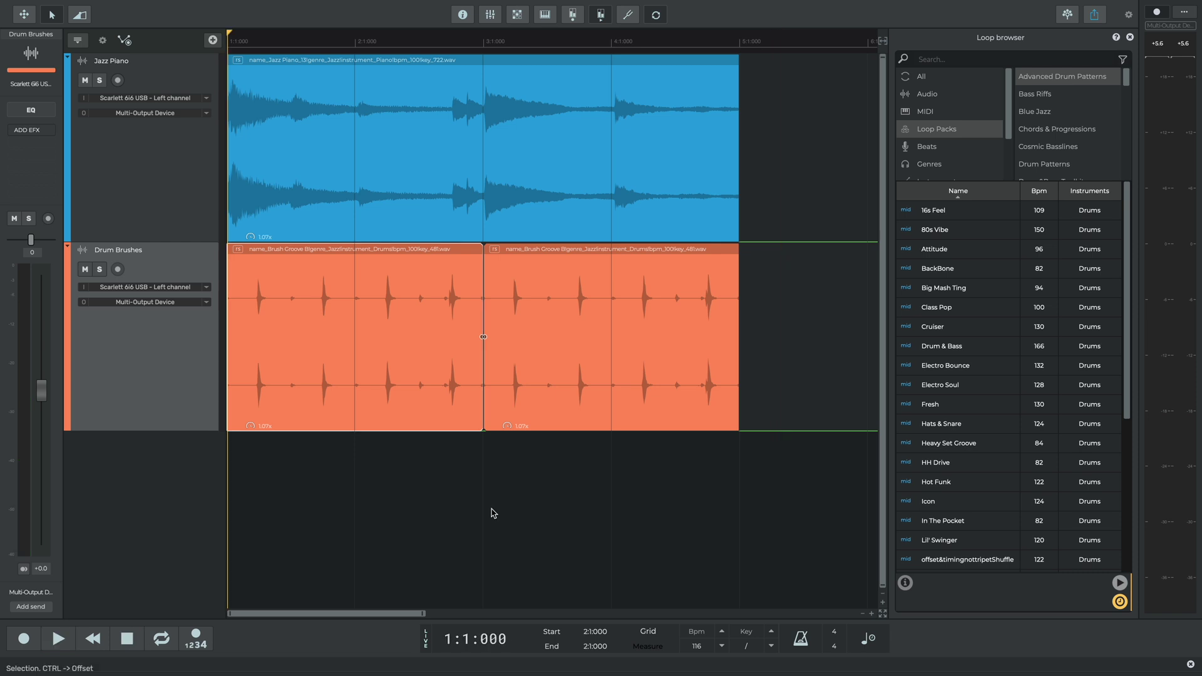
# Step: Insert the n-Track Lo-Fi effect on the Jazz Piano track
pyautogui.click(436, 206)
pyautogui.click(32, 130)
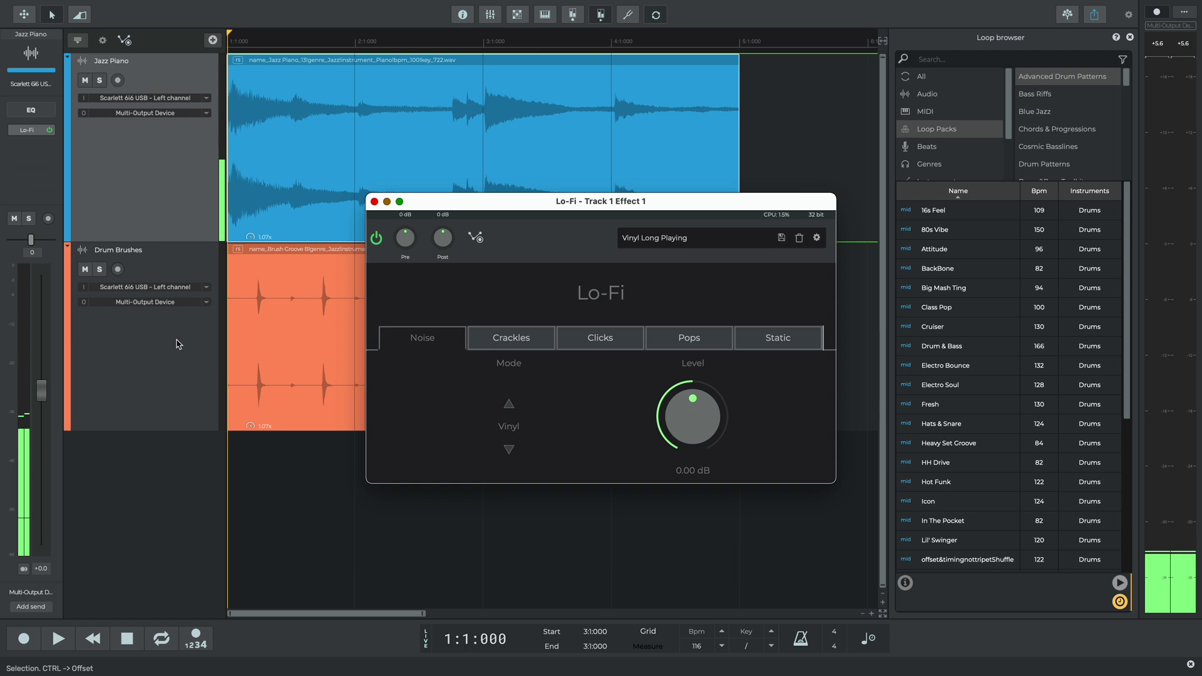
pyautogui.click(275, 360)
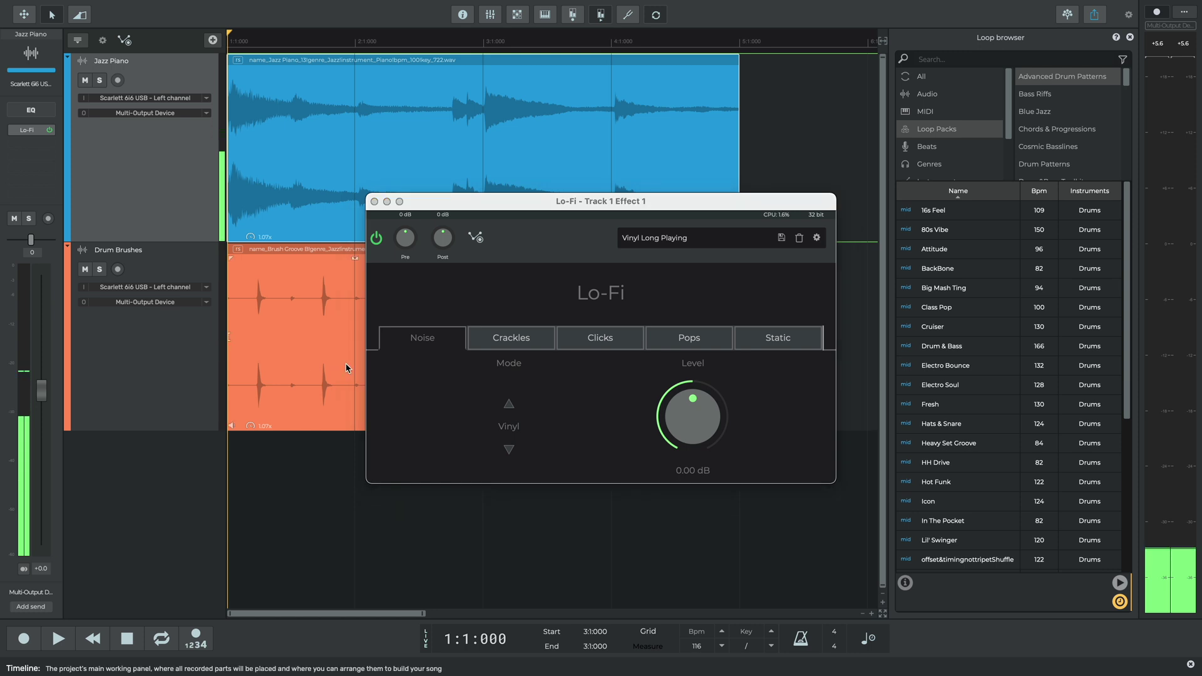
# Step: Browse the Crackles, Clicks, Pops and Static layers, then return to the Noise layer
pyautogui.click(507, 344)
pyautogui.click(605, 345)
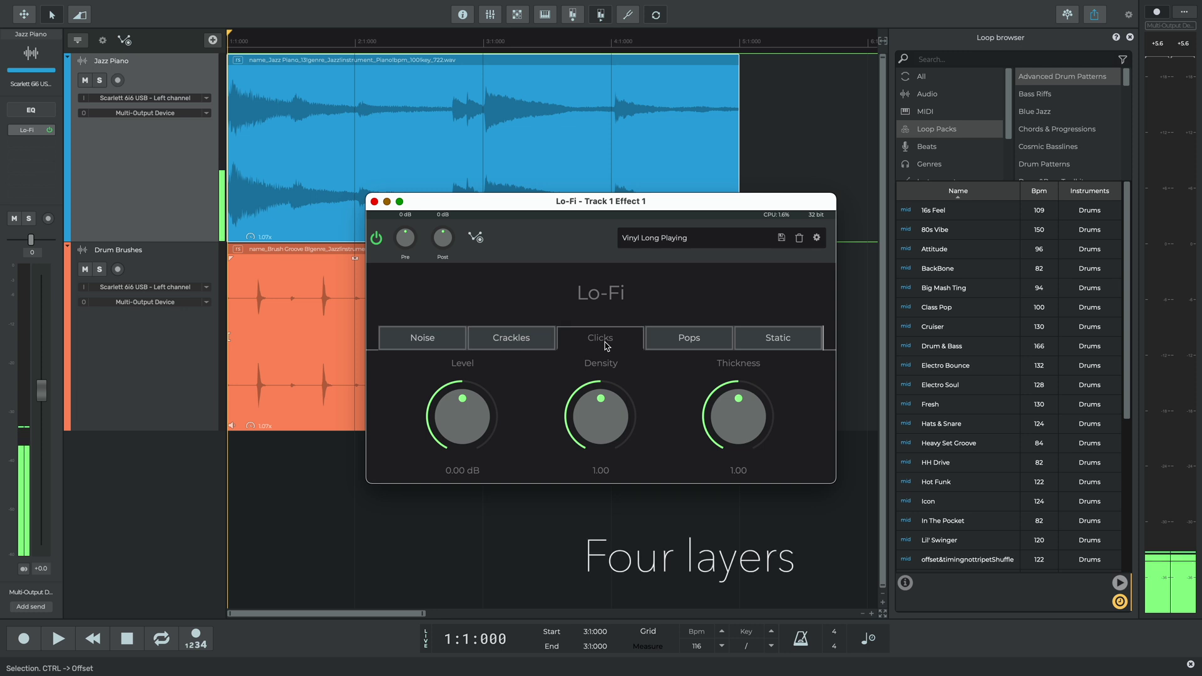
pyautogui.click(669, 341)
pyautogui.click(764, 340)
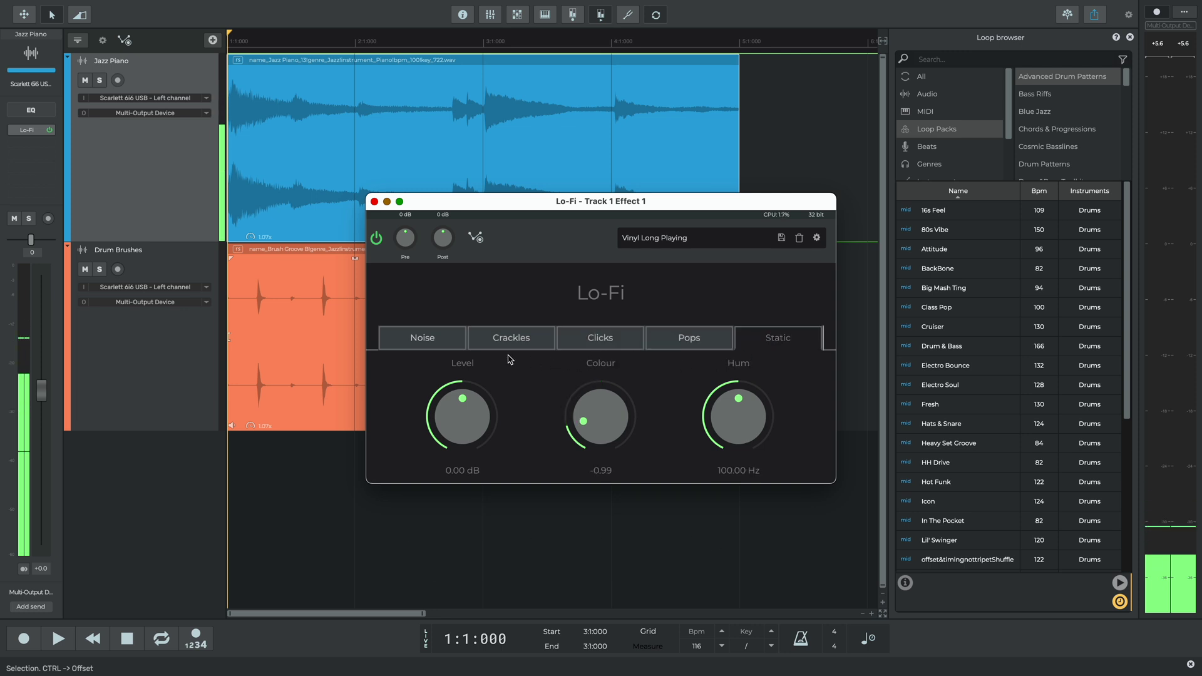
pyautogui.click(456, 344)
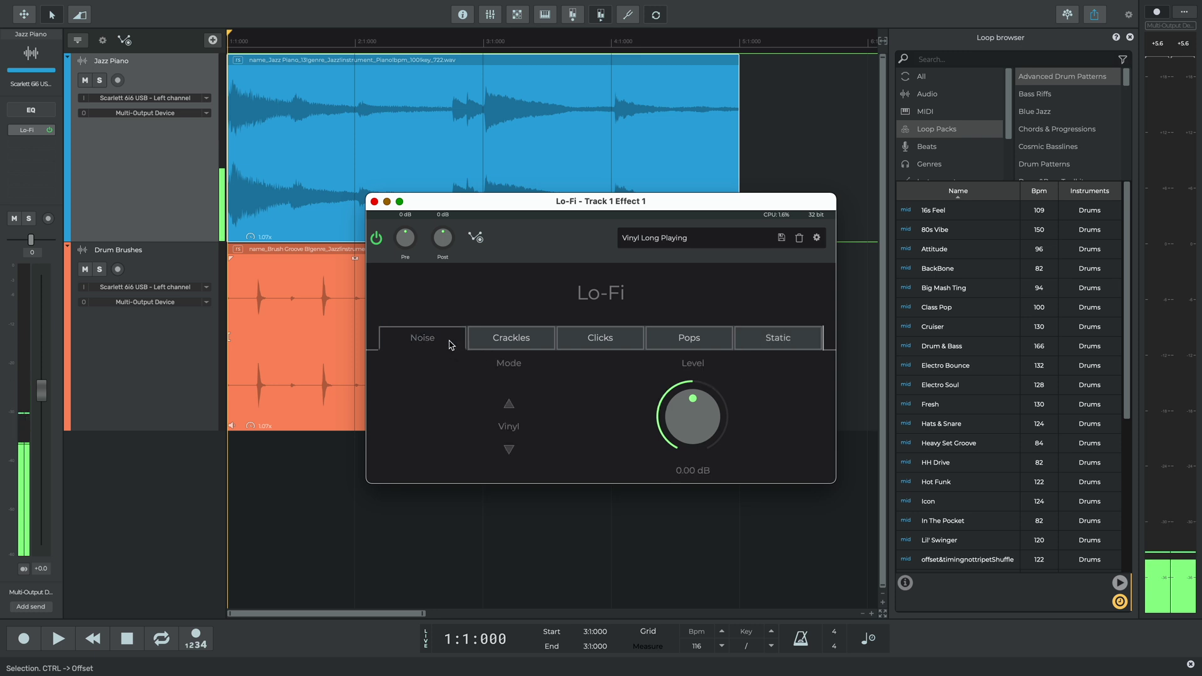
# Step: Solo Jazz Piano, play it, and sweep the Lo-Fi noise level down to about -5.9 dB
pyautogui.click(99, 79)
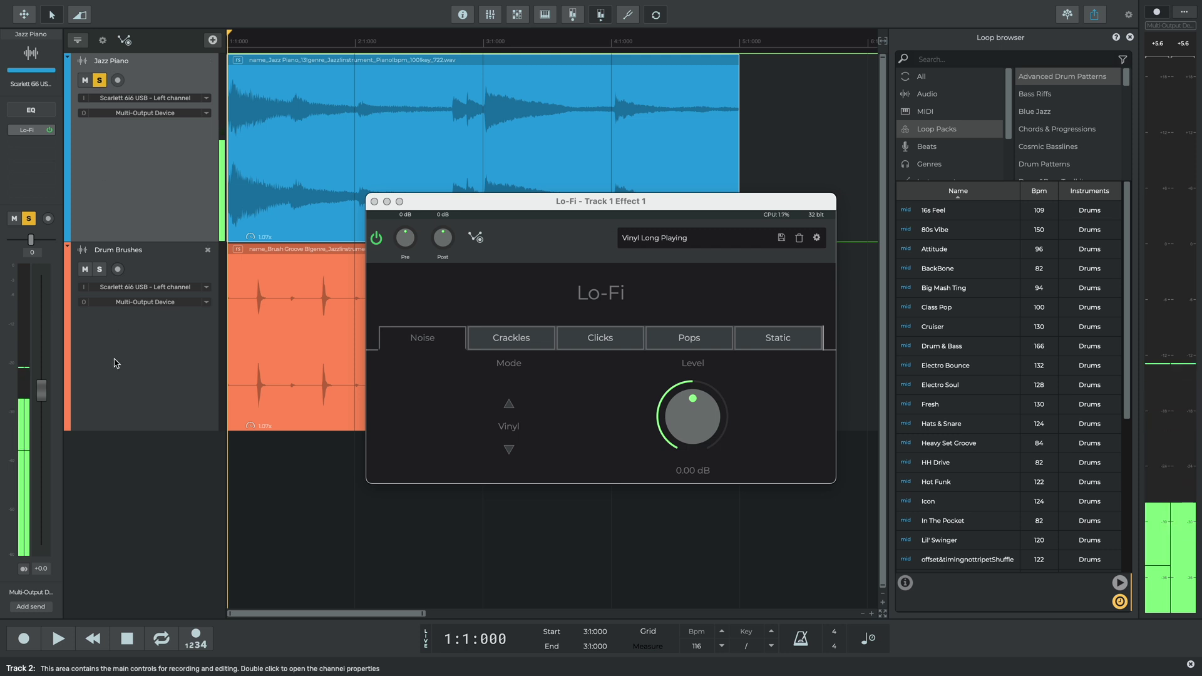
pyautogui.click(694, 411)
pyautogui.press('space')
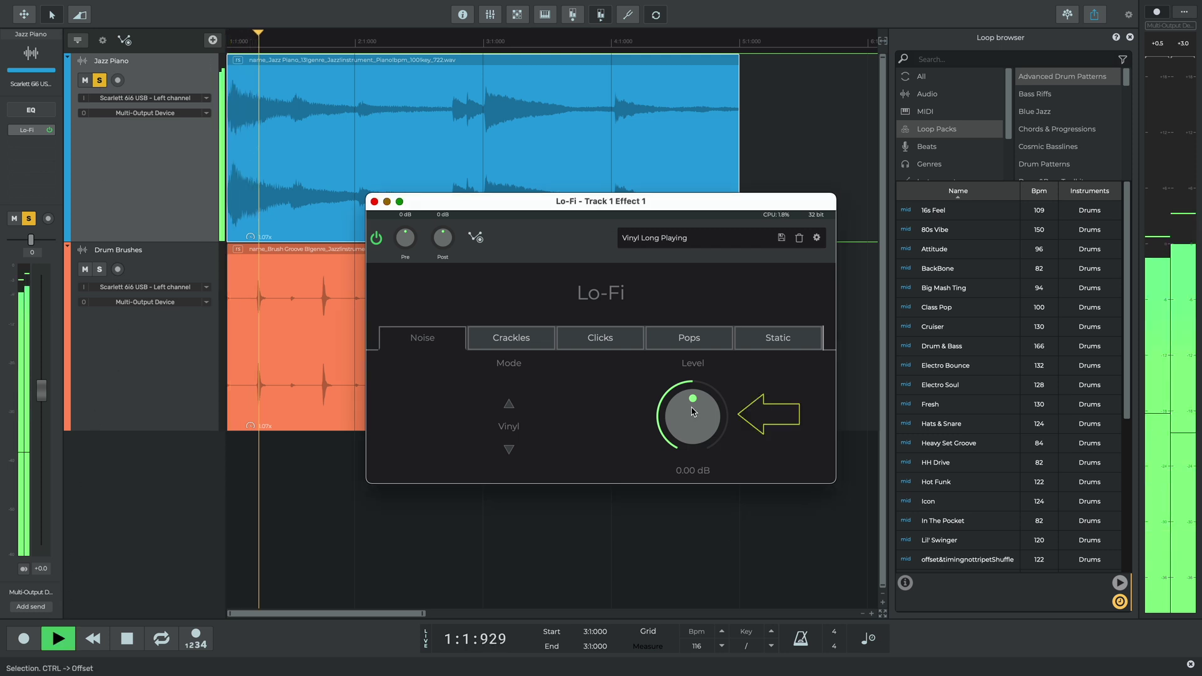
pyautogui.moveTo(693, 411); pyautogui.dragTo(714, 425)
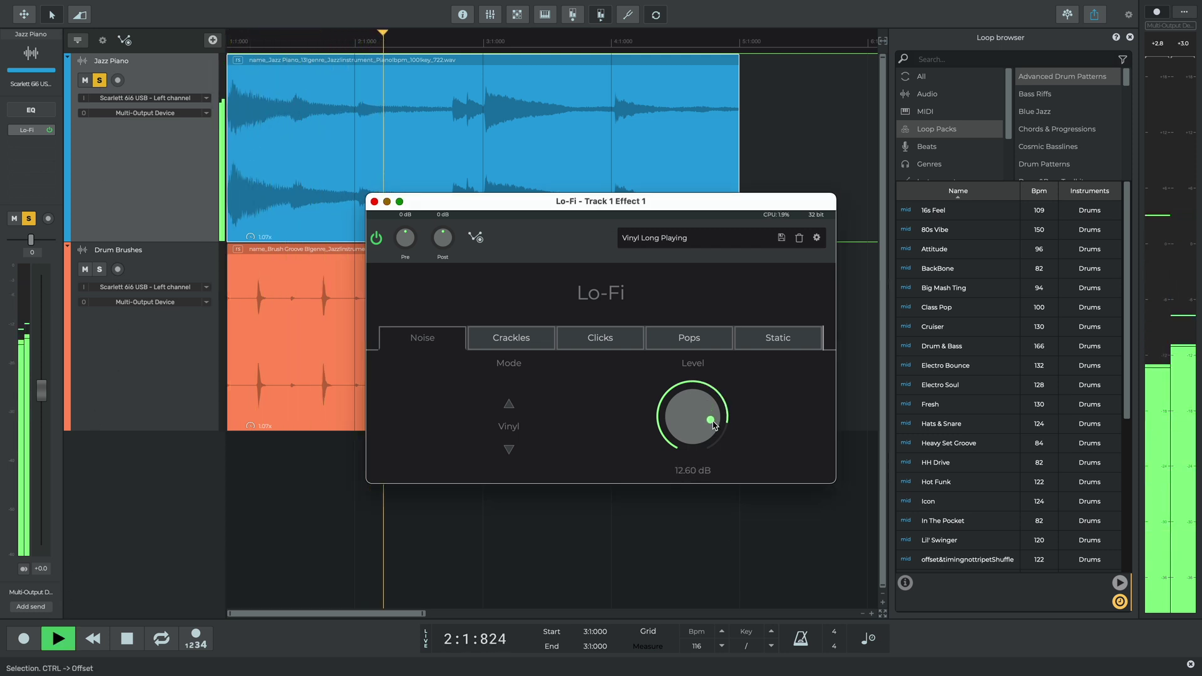
pyautogui.moveTo(714, 425); pyautogui.dragTo(698, 413)
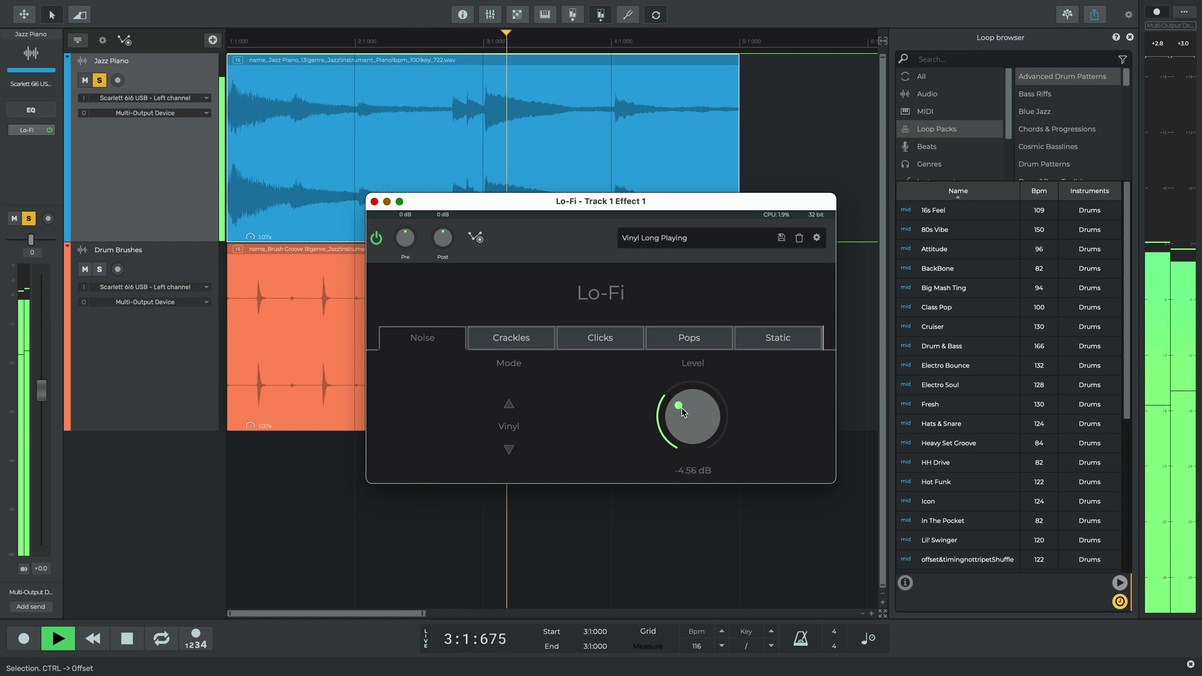
pyautogui.moveTo(698, 414); pyautogui.dragTo(677, 414)
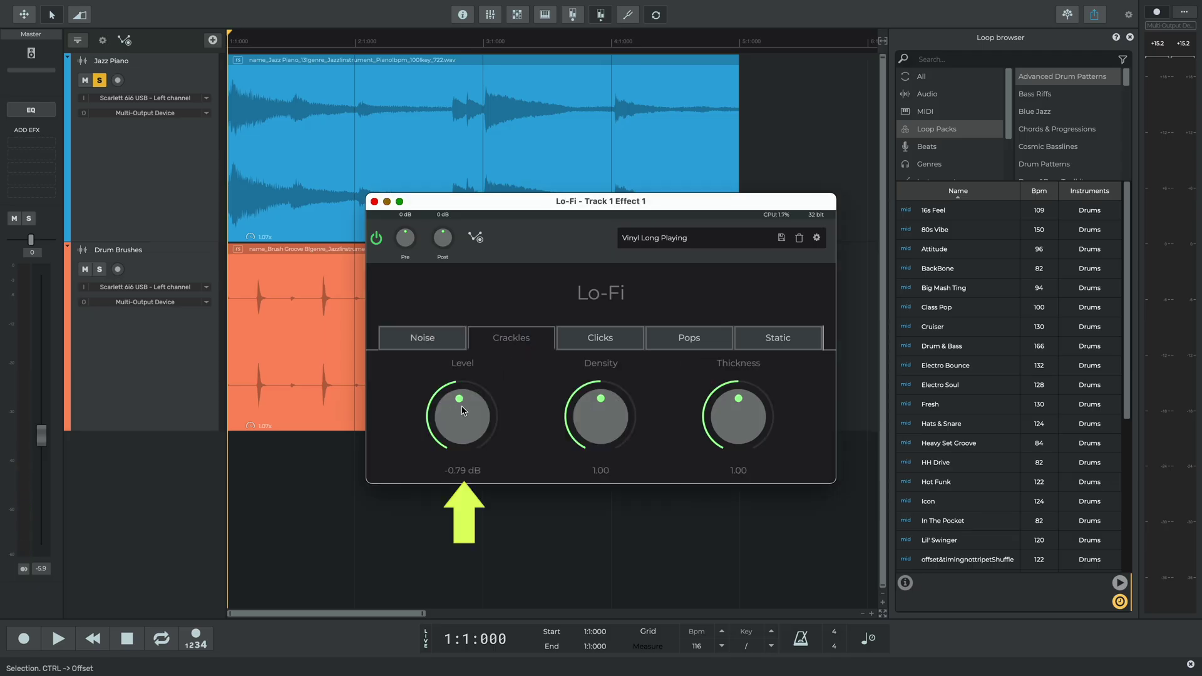
# Step: Adjust the piano's crackles level, density and thickness knobs toward 0.13 dB, 0.80 and 7.01
pyautogui.moveTo(481, 421); pyautogui.dragTo(480, 444)
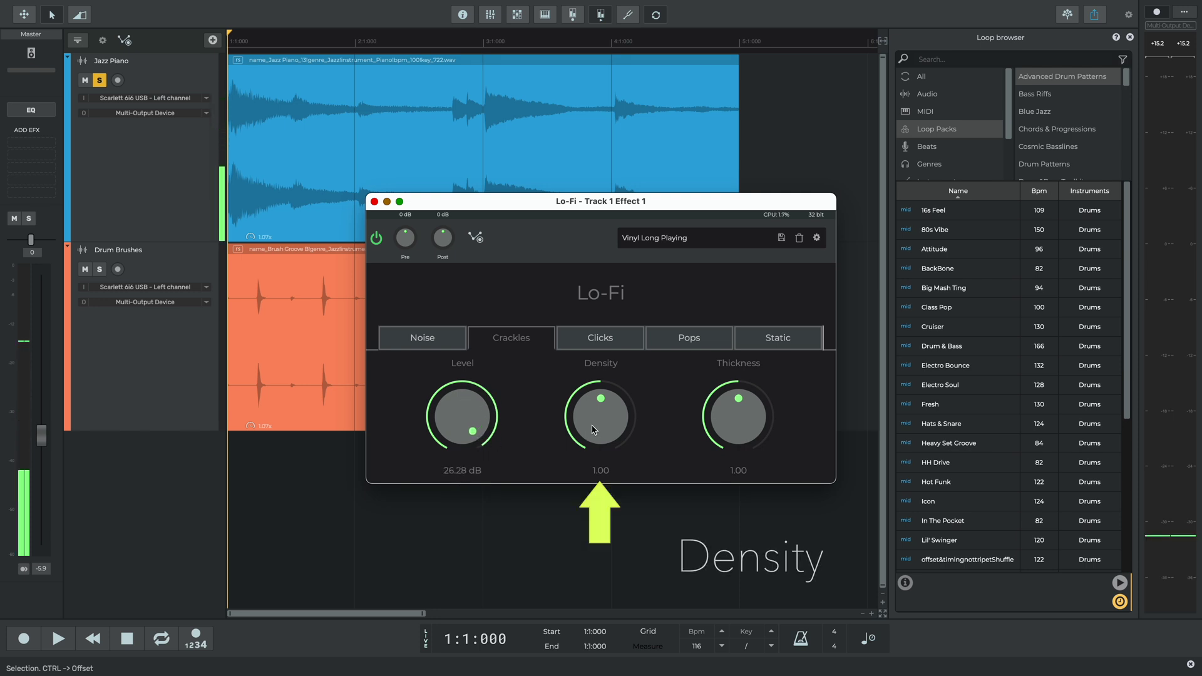
pyautogui.moveTo(604, 410); pyautogui.dragTo(620, 419)
pyautogui.moveTo(738, 400)
pyautogui.mouseDown()
pyautogui.moveTo(755, 413)
pyautogui.moveTo(752, 432)
pyautogui.mouseUp()
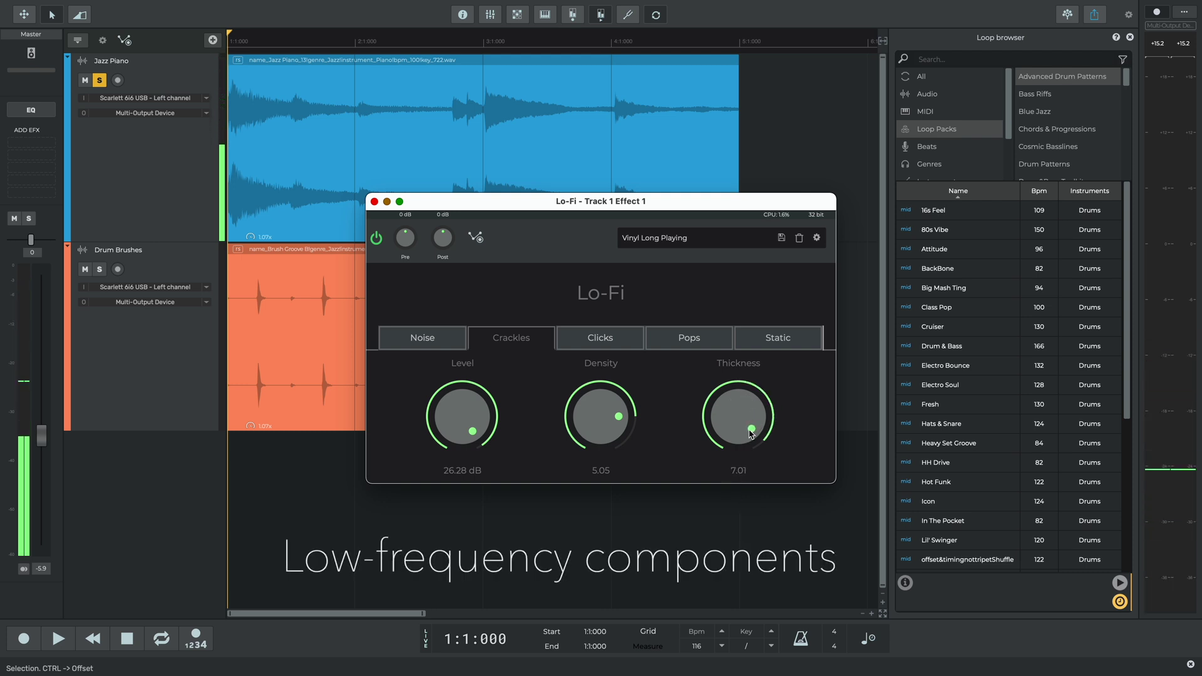
pyautogui.moveTo(618, 417); pyautogui.dragTo(595, 412)
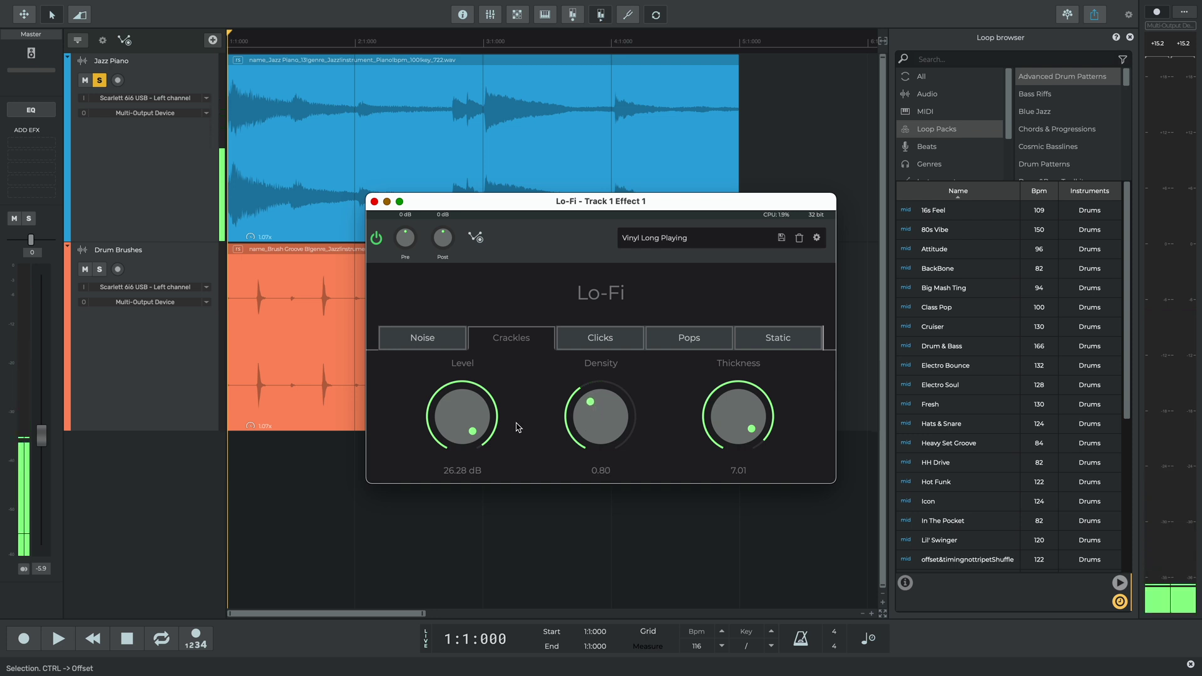
pyautogui.moveTo(471, 433); pyautogui.dragTo(467, 404)
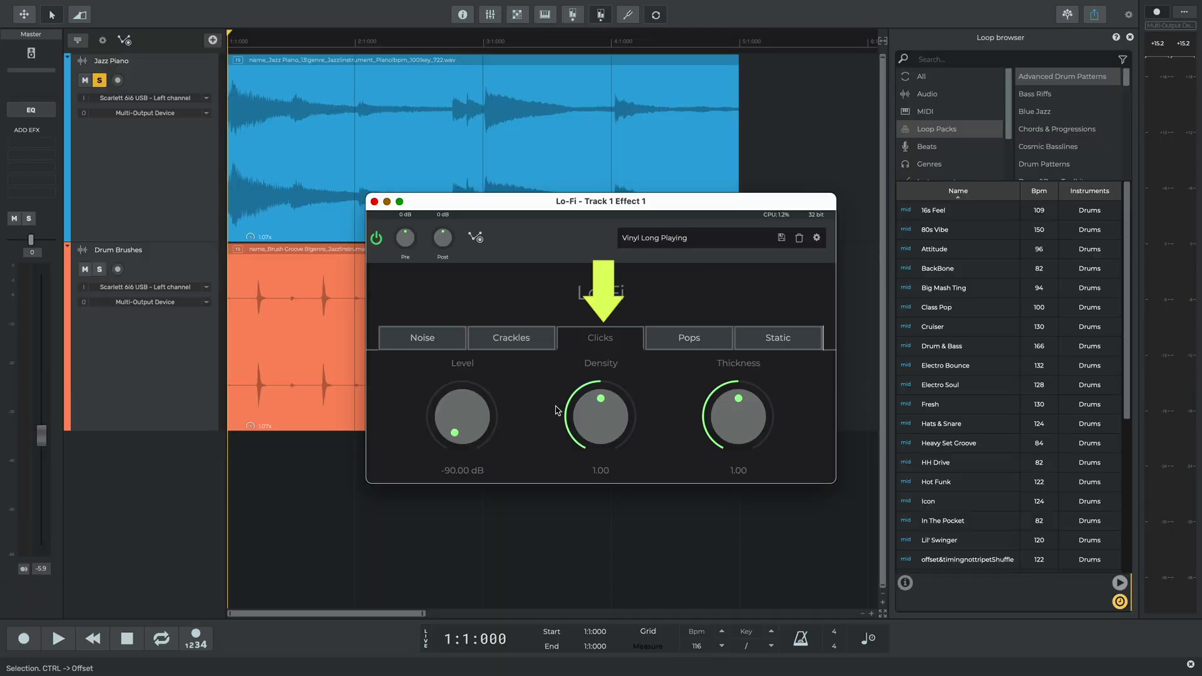
# Step: Raise the piano's clicks to about 1.4 dB level, 5.8 density and 6.7 thickness
pyautogui.moveTo(451, 427)
pyautogui.mouseDown()
pyautogui.moveTo(475, 404)
pyautogui.moveTo(475, 446)
pyautogui.mouseUp()
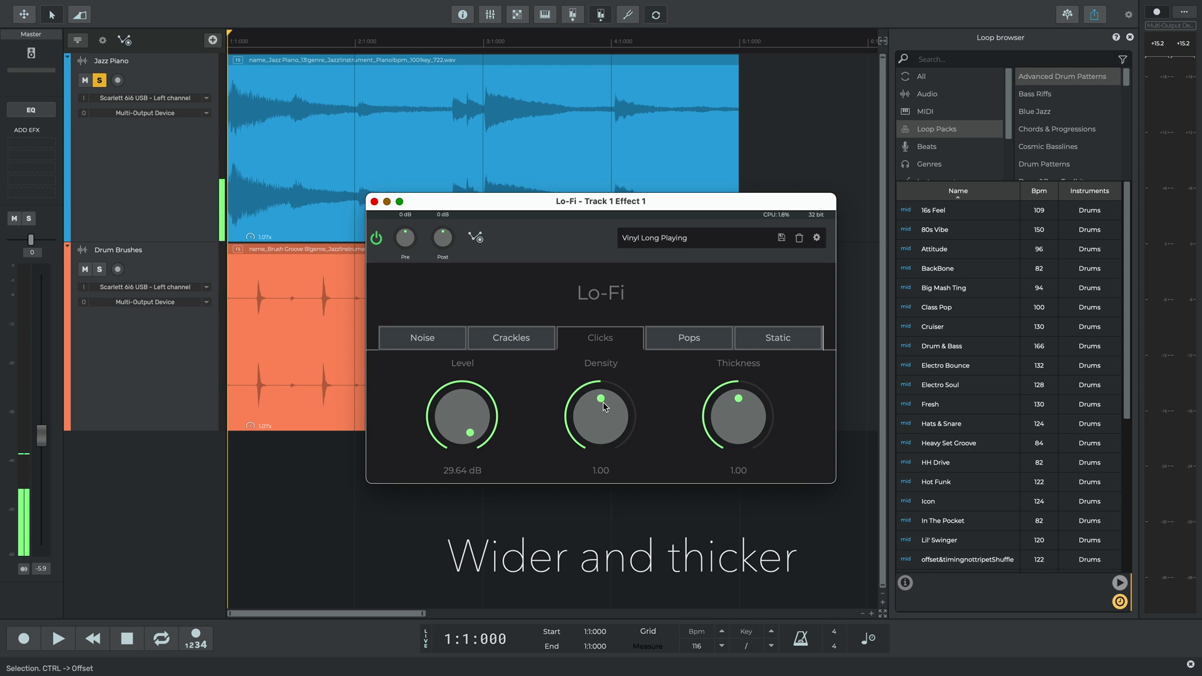
pyautogui.moveTo(603, 404); pyautogui.dragTo(617, 429)
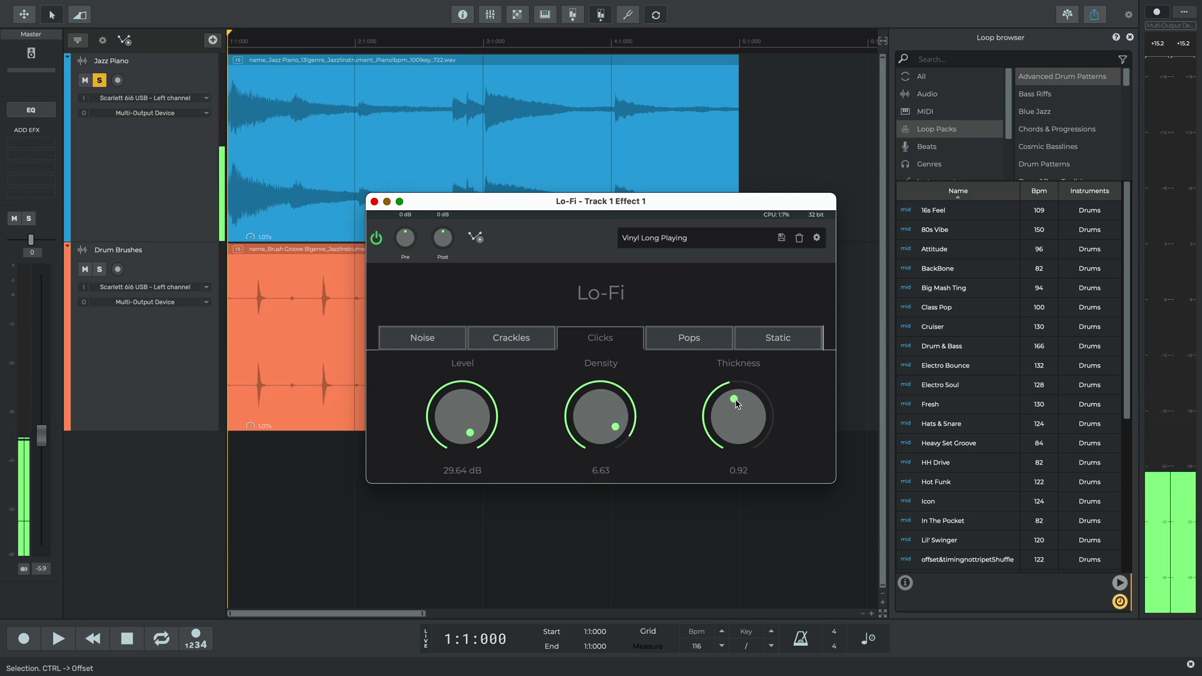
pyautogui.moveTo(736, 402); pyautogui.dragTo(754, 431)
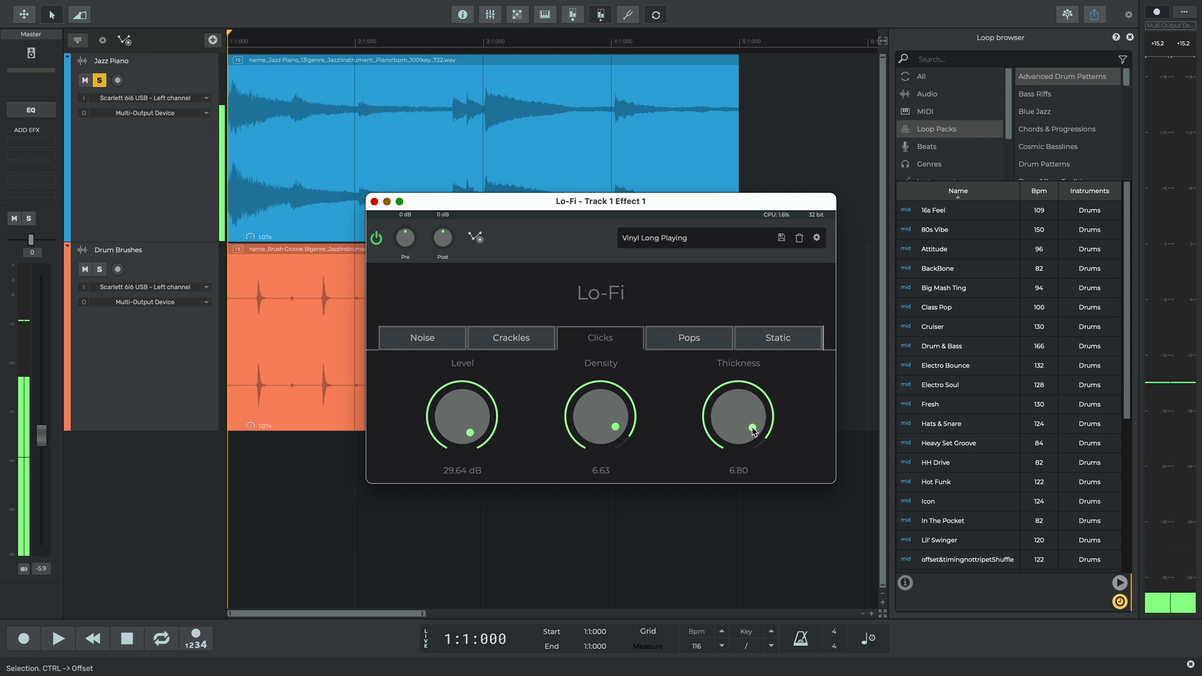
# Step: Max the pops level at 30 dB and raise pops density to about 6 and thickness to about 7
pyautogui.click(688, 337)
pyautogui.doubleClick(454, 432)
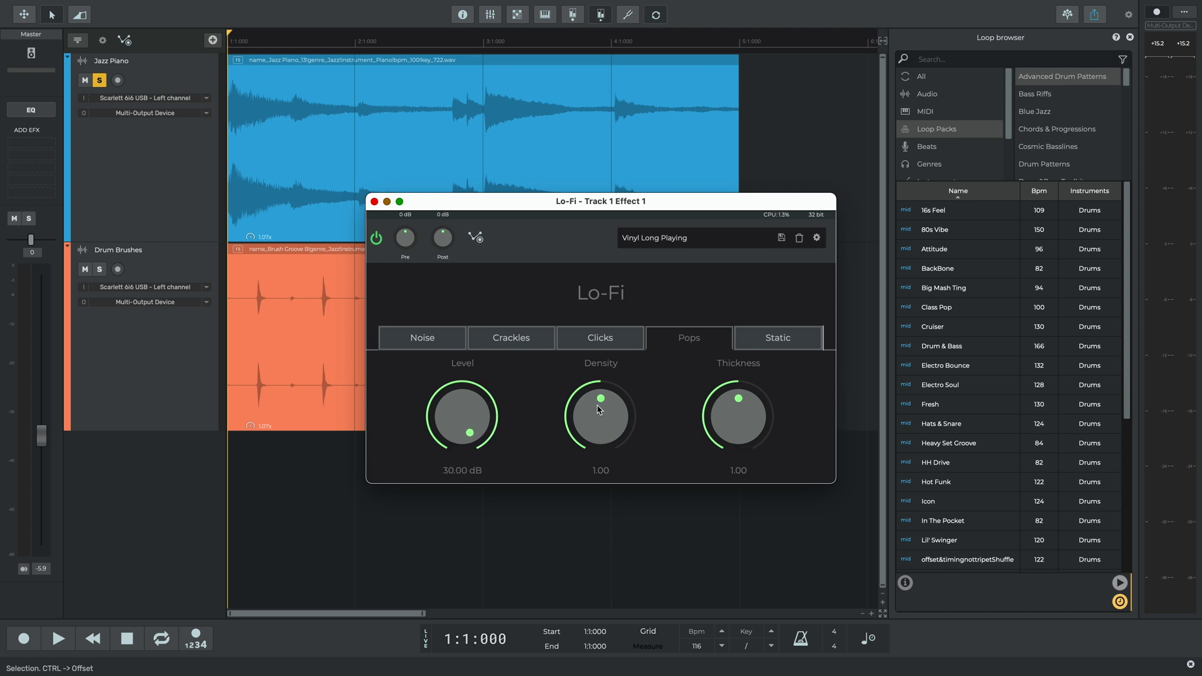
pyautogui.moveTo(612, 422); pyautogui.dragTo(642, 414)
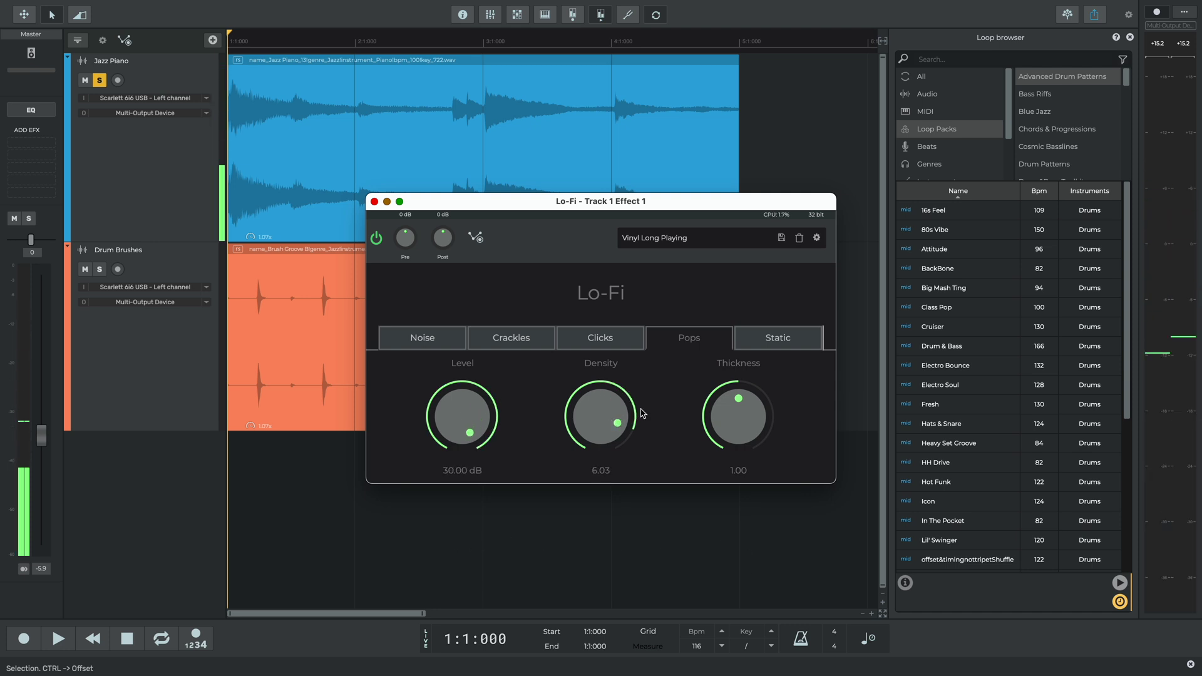
pyautogui.moveTo(738, 407); pyautogui.dragTo(752, 429)
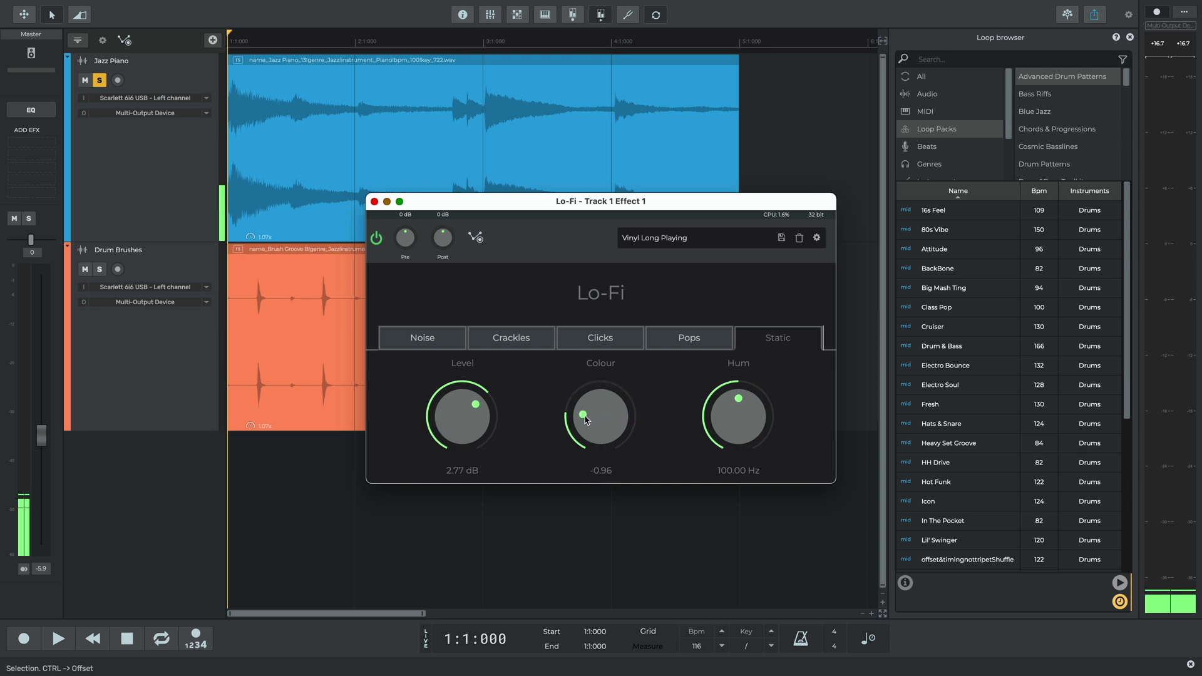
# Step: Brighten the colour of the piano's static noise to about 0.81
pyautogui.moveTo(583, 431); pyautogui.dragTo(600, 414)
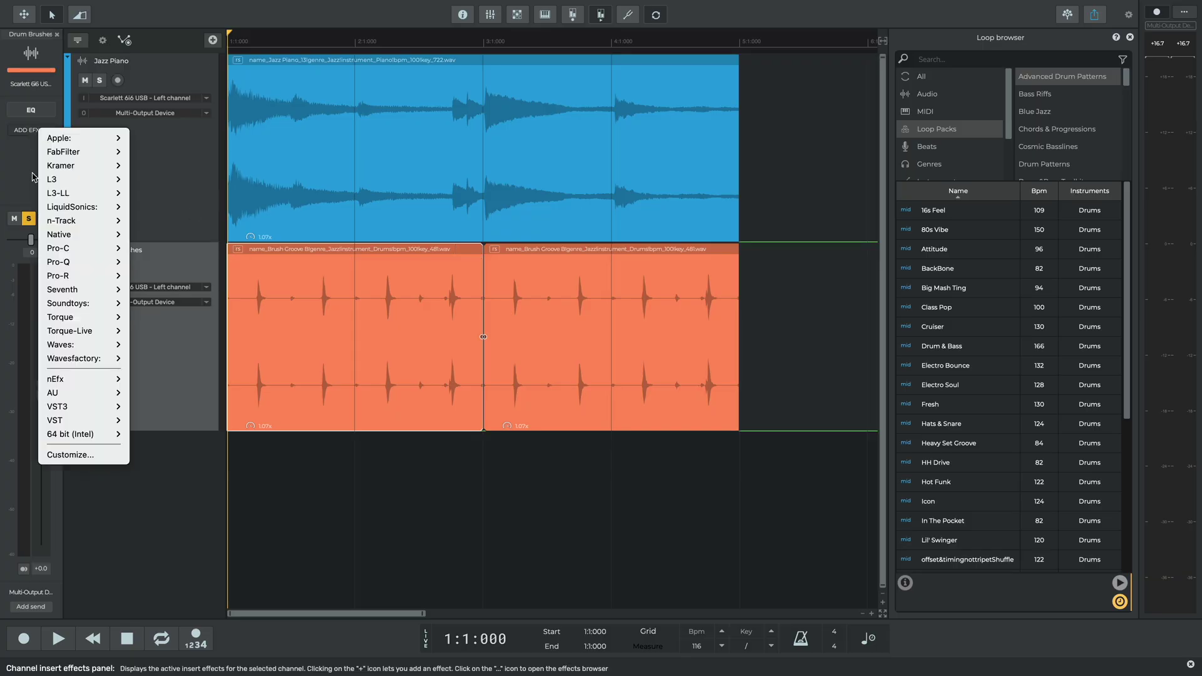
pyautogui.moveTo(63, 222)
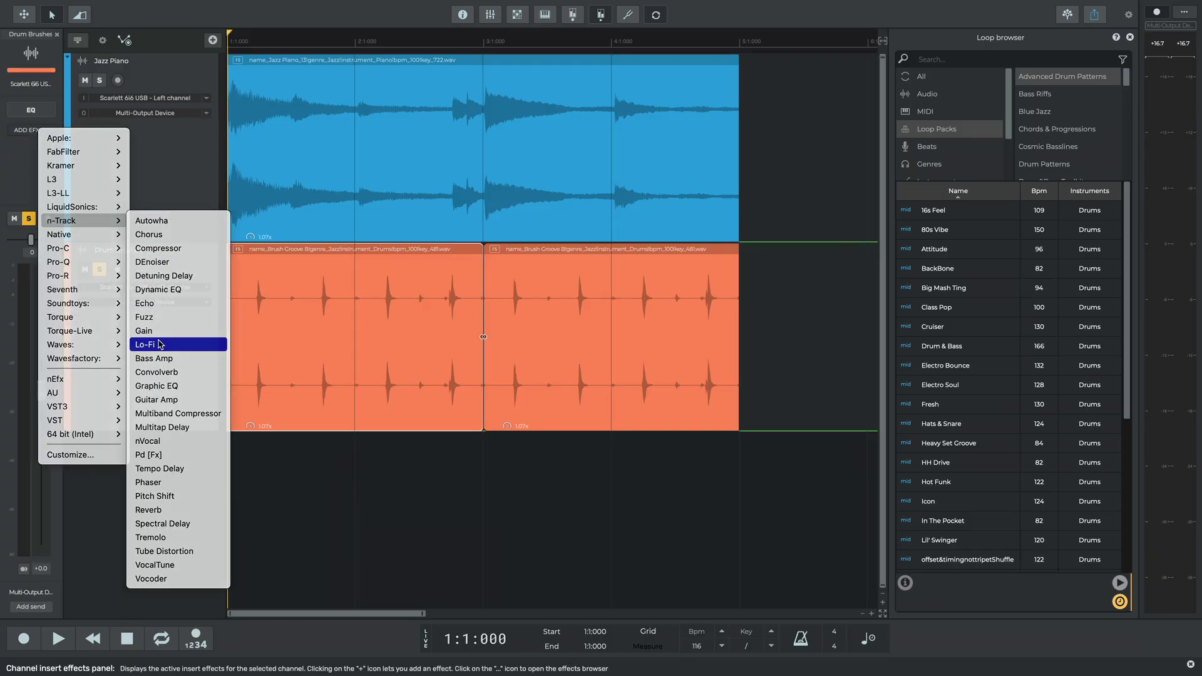
# Step: Insert Lo-Fi on the Drum Brushes track and bring up its noise mode list
pyautogui.click(151, 345)
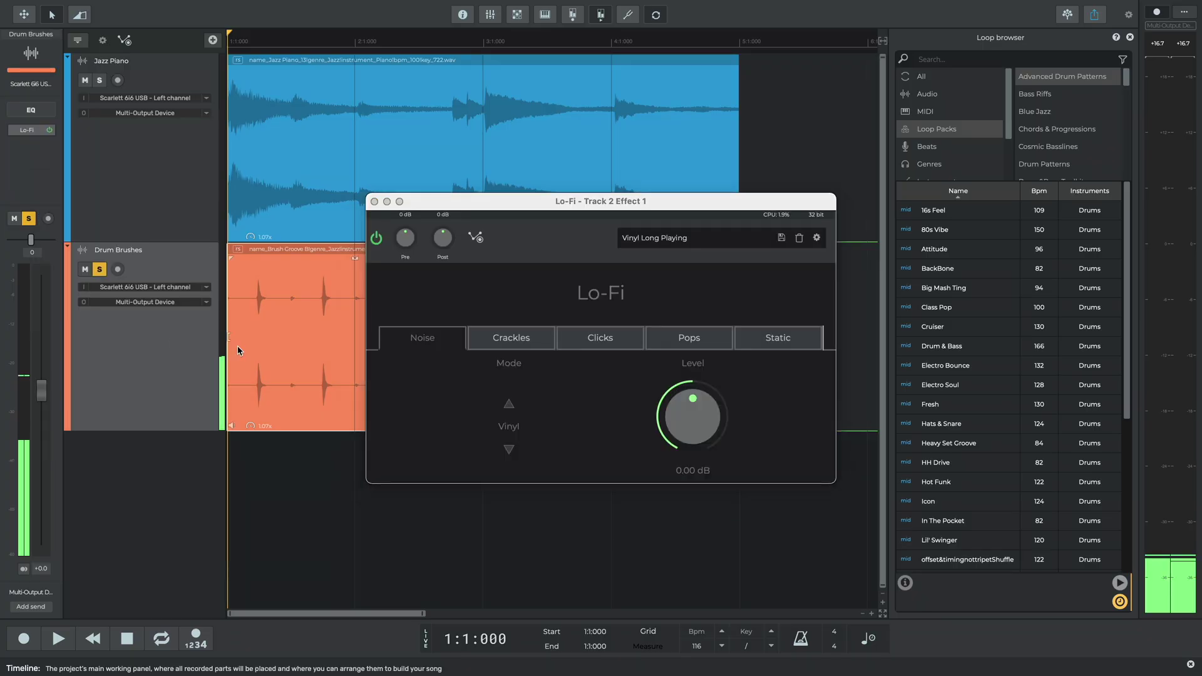
pyautogui.click(506, 428)
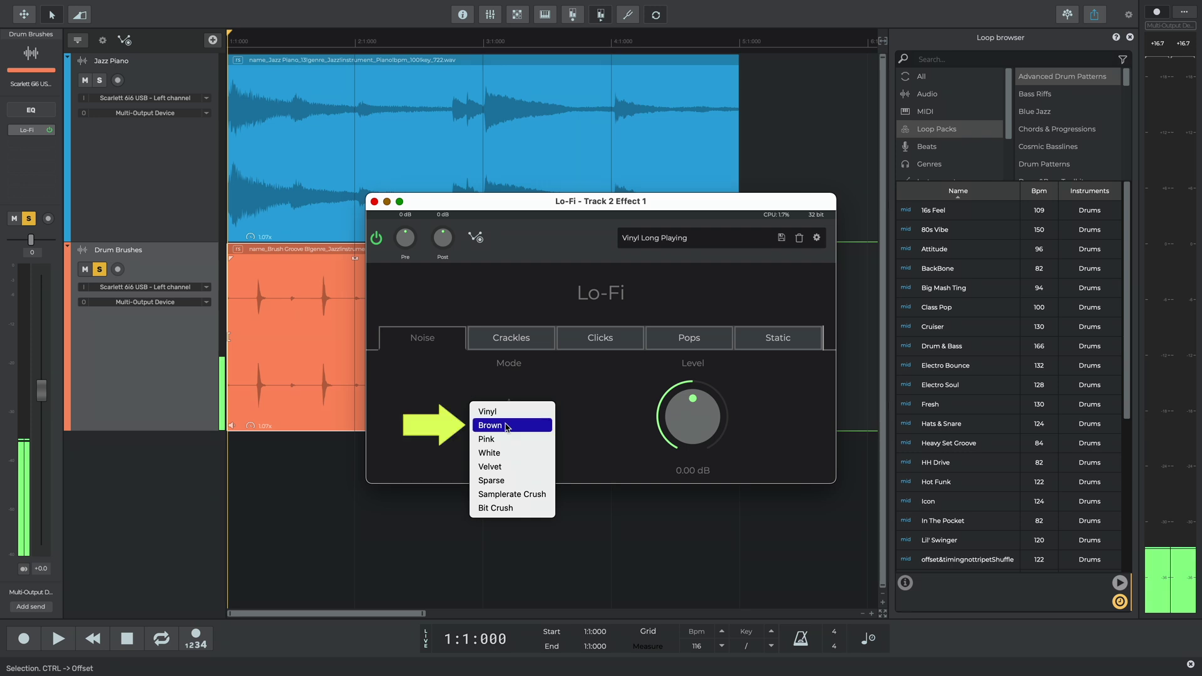
# Step: Audition Brown, Pink and White noise modes on the drums, settling on Brown
pyautogui.click(505, 427)
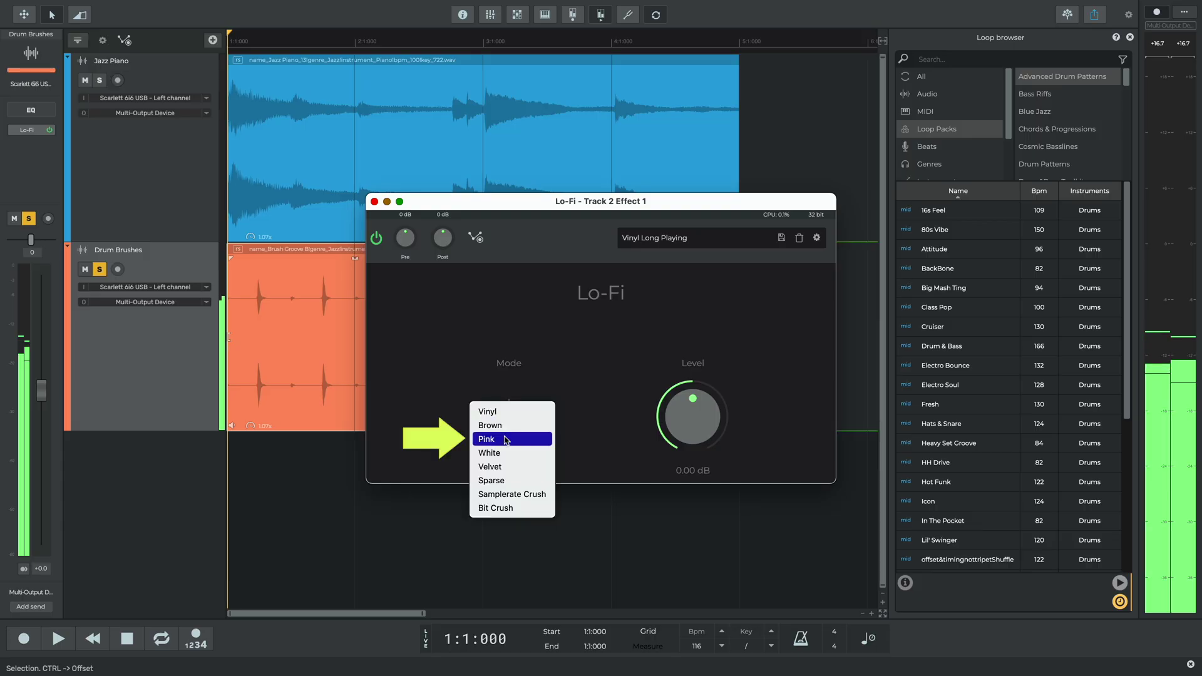
pyautogui.click(505, 439)
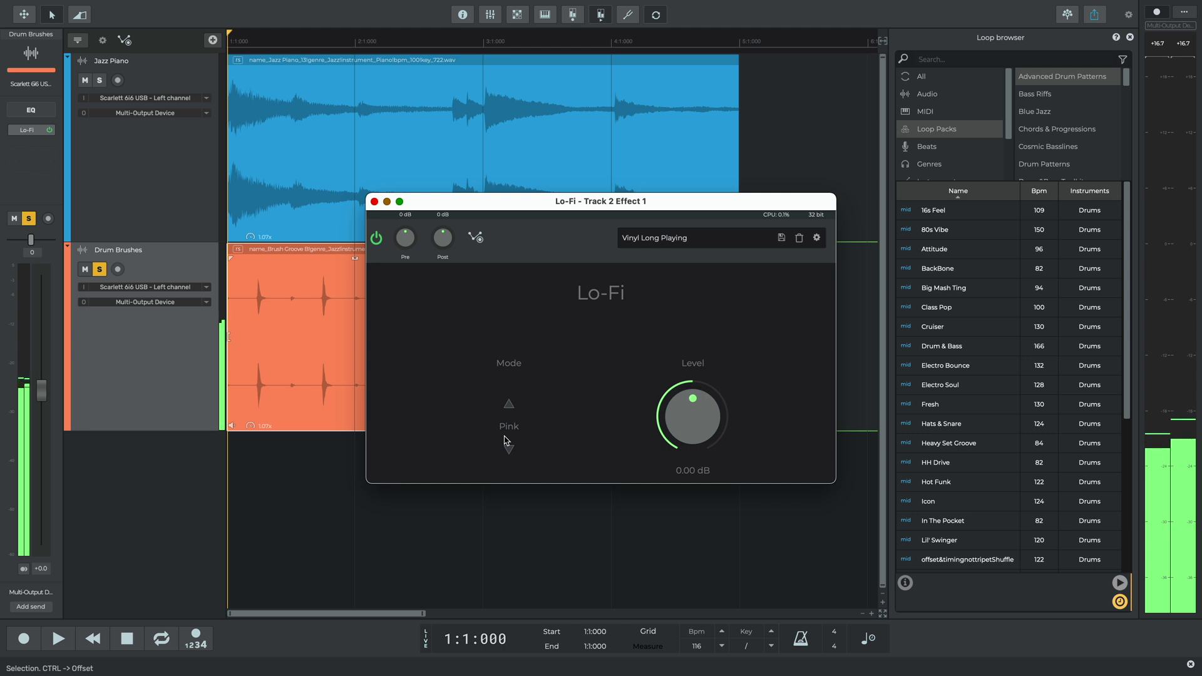
pyautogui.click(506, 433)
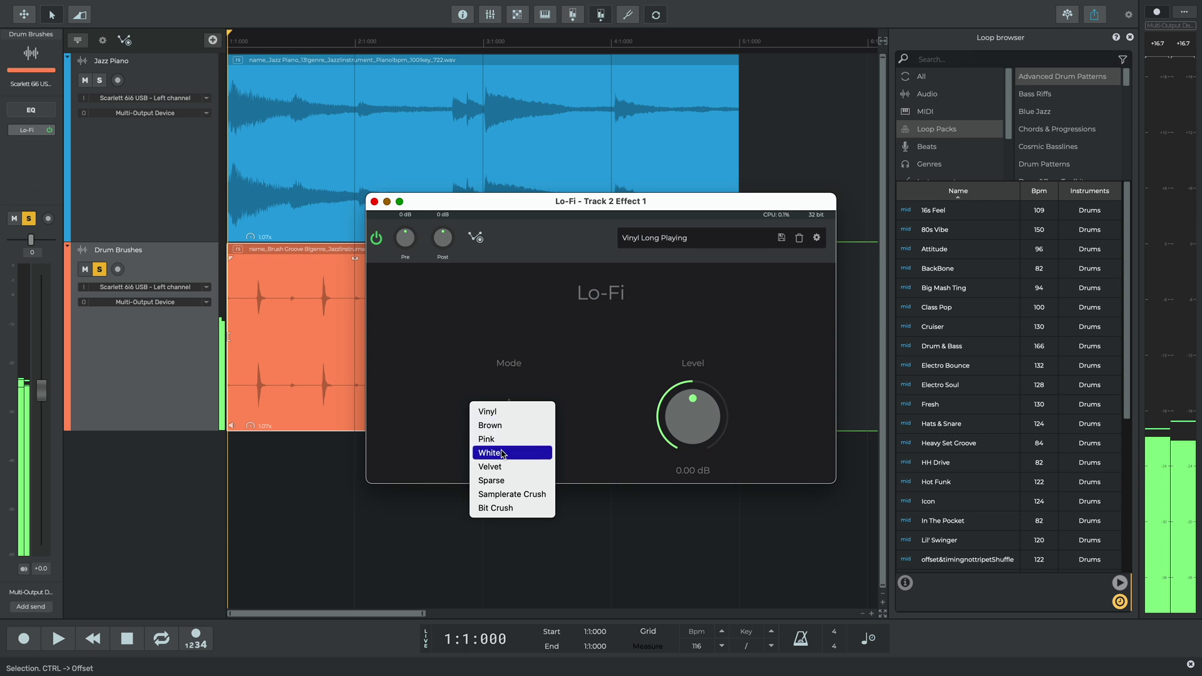
pyautogui.click(503, 454)
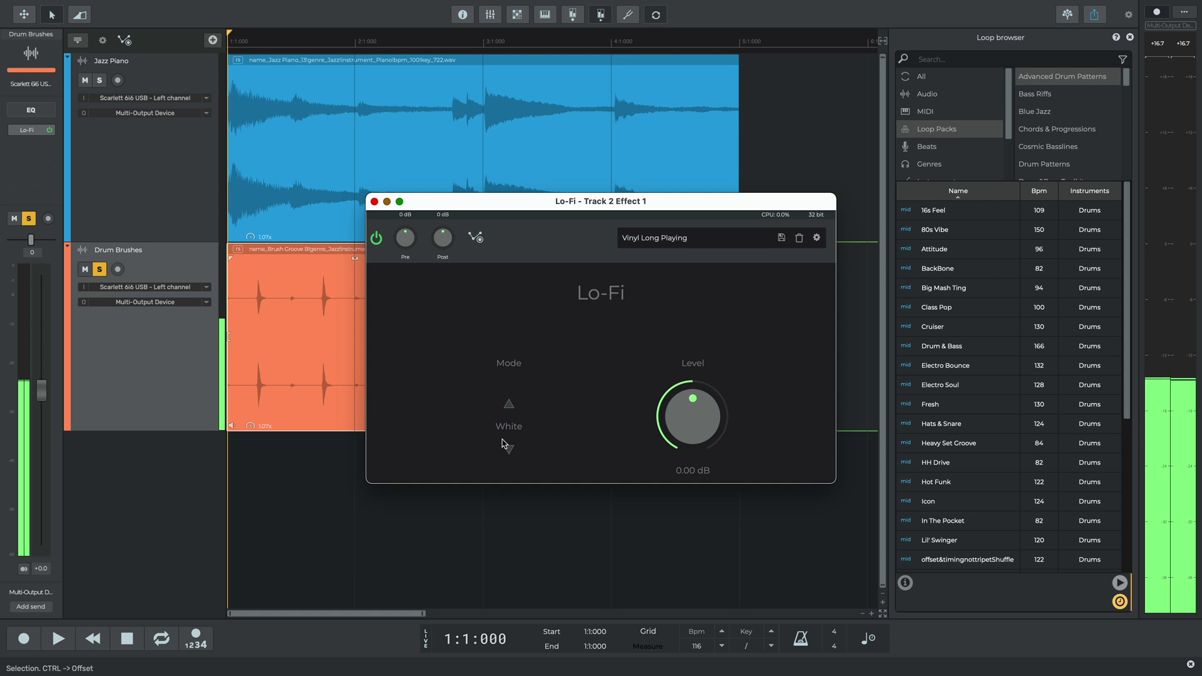
pyautogui.click(506, 434)
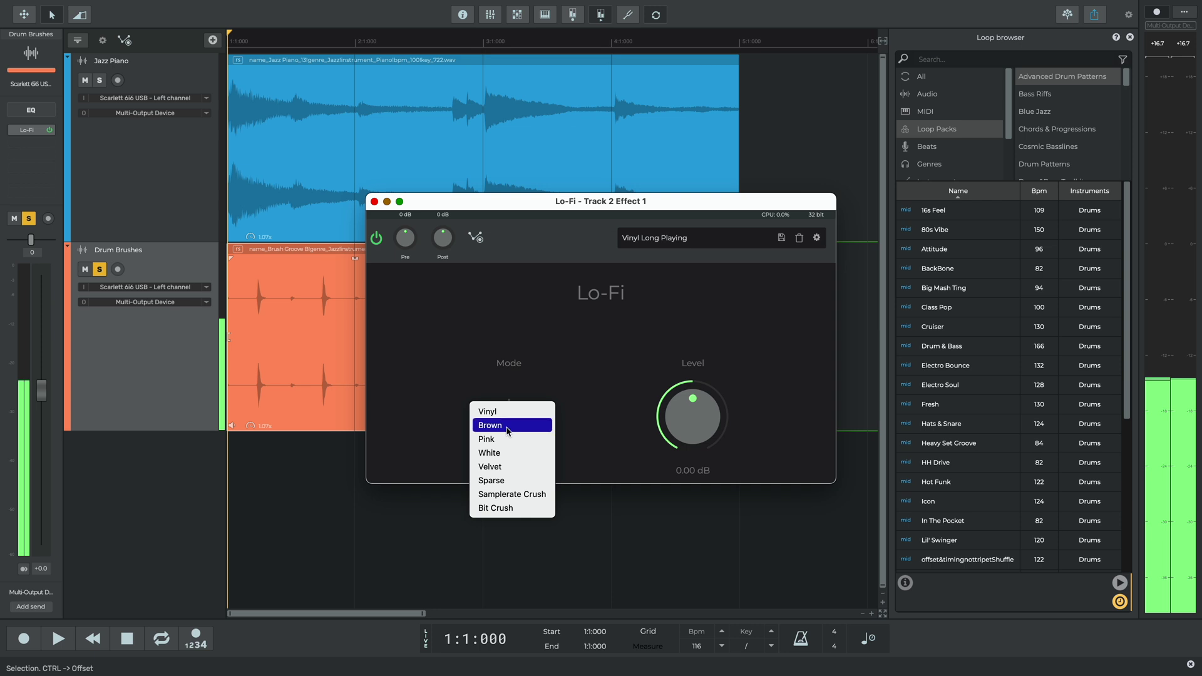
pyautogui.click(507, 427)
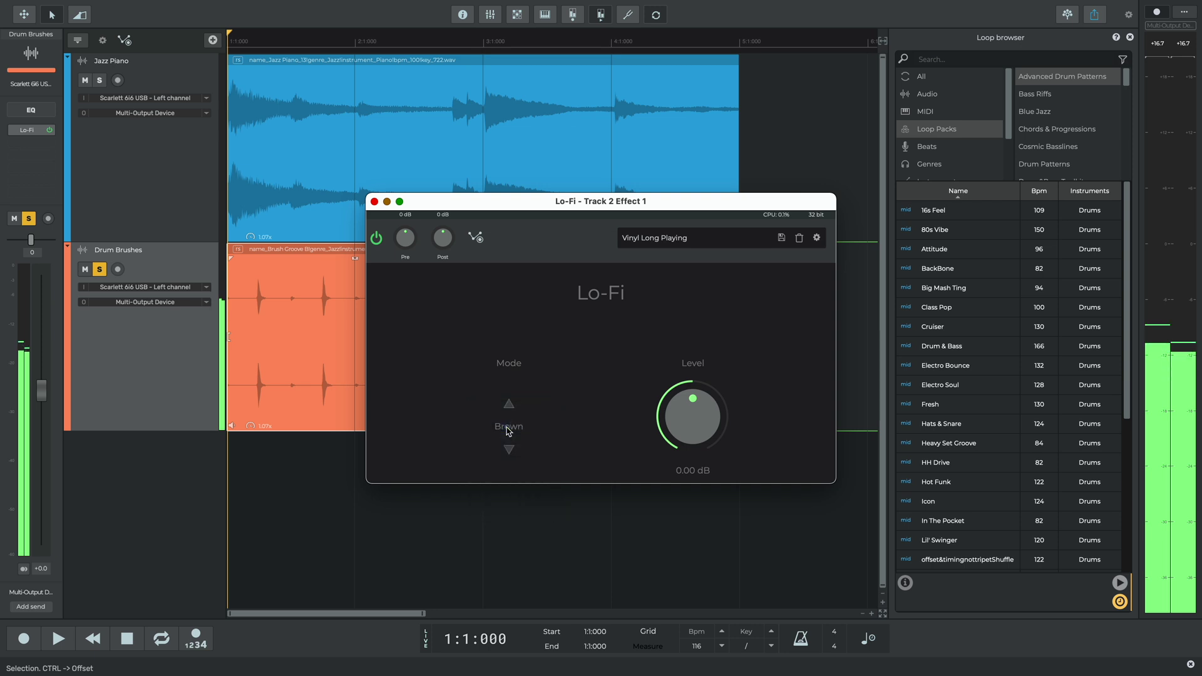
# Step: During playback set the drums' brown noise to about -9 dB and the piano's vinyl noise to about 0 dB
pyautogui.press('space')
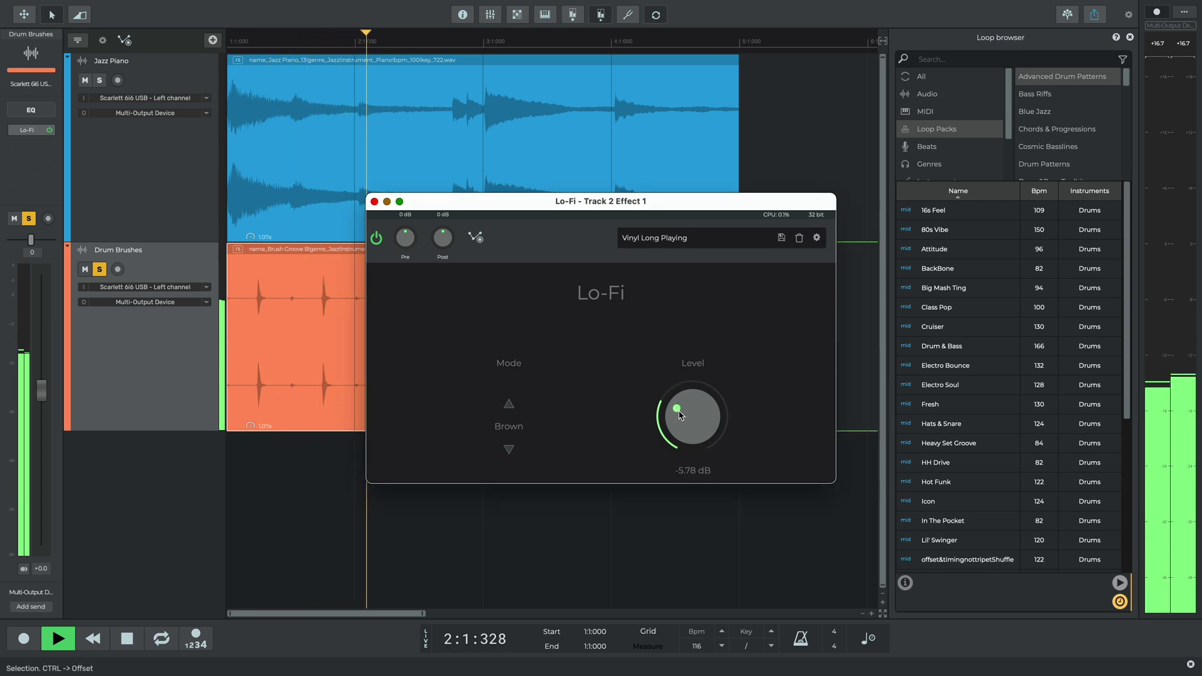
pyautogui.moveTo(693, 403); pyautogui.dragTo(678, 423)
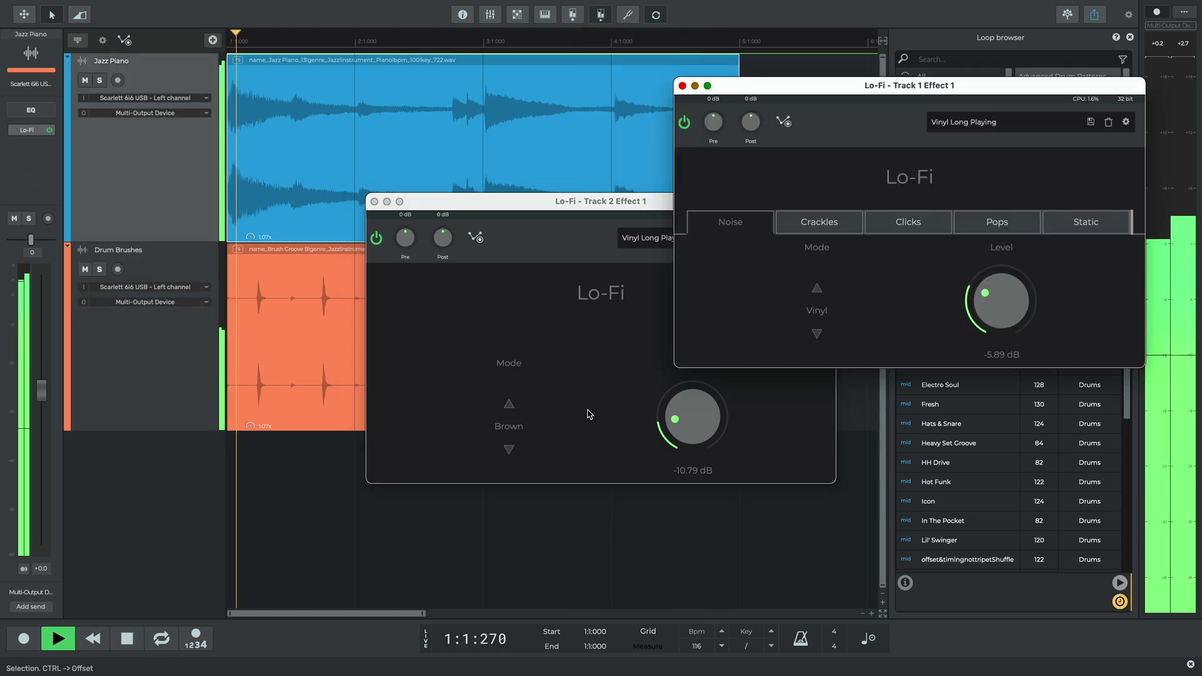
pyautogui.moveTo(675, 425)
pyautogui.mouseDown()
pyautogui.moveTo(681, 406)
pyautogui.moveTo(675, 418)
pyautogui.mouseUp()
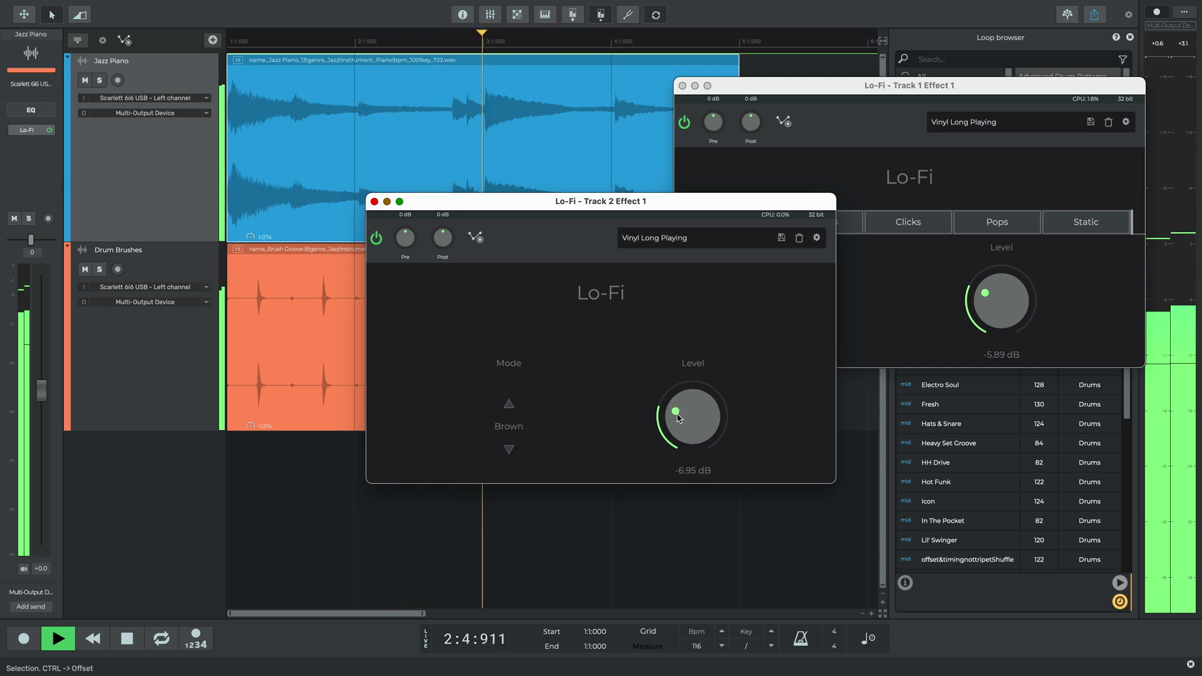
pyautogui.moveTo(975, 324)
pyautogui.mouseDown()
pyautogui.moveTo(998, 280)
pyautogui.moveTo(987, 303)
pyautogui.moveTo(1004, 289)
pyautogui.mouseUp()
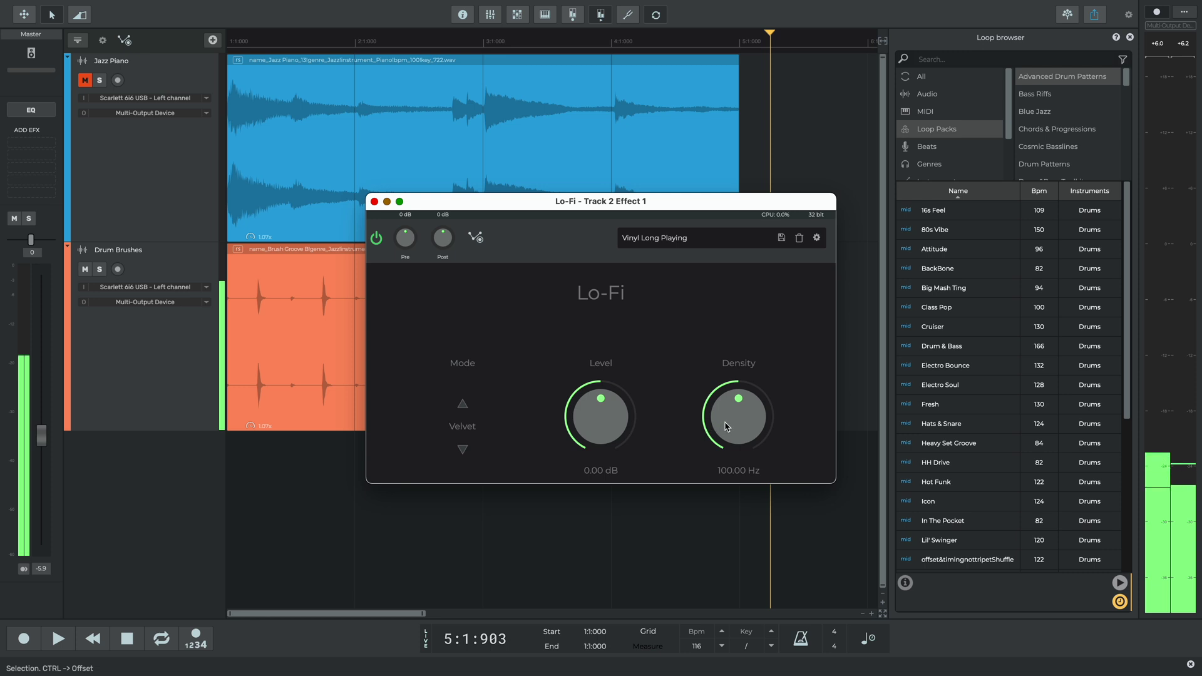
# Step: Switch the drums' noise from Velvet to Sparse and lower its density to about 1.3 Hz
pyautogui.click(462, 426)
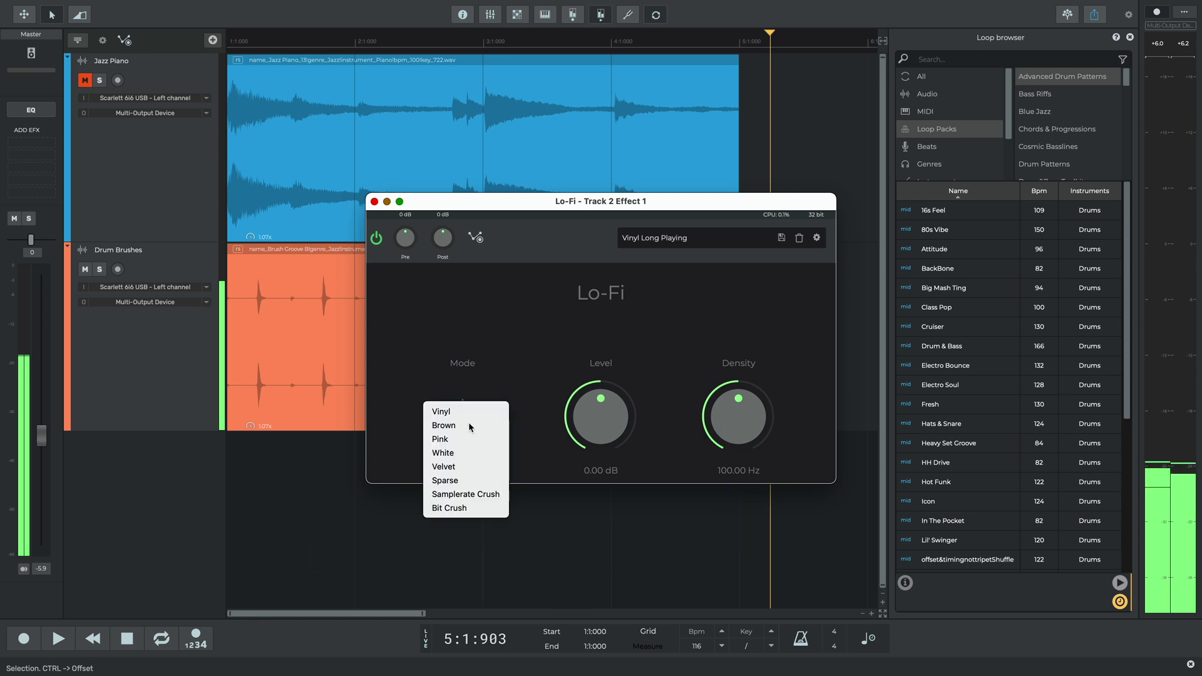
pyautogui.click(446, 481)
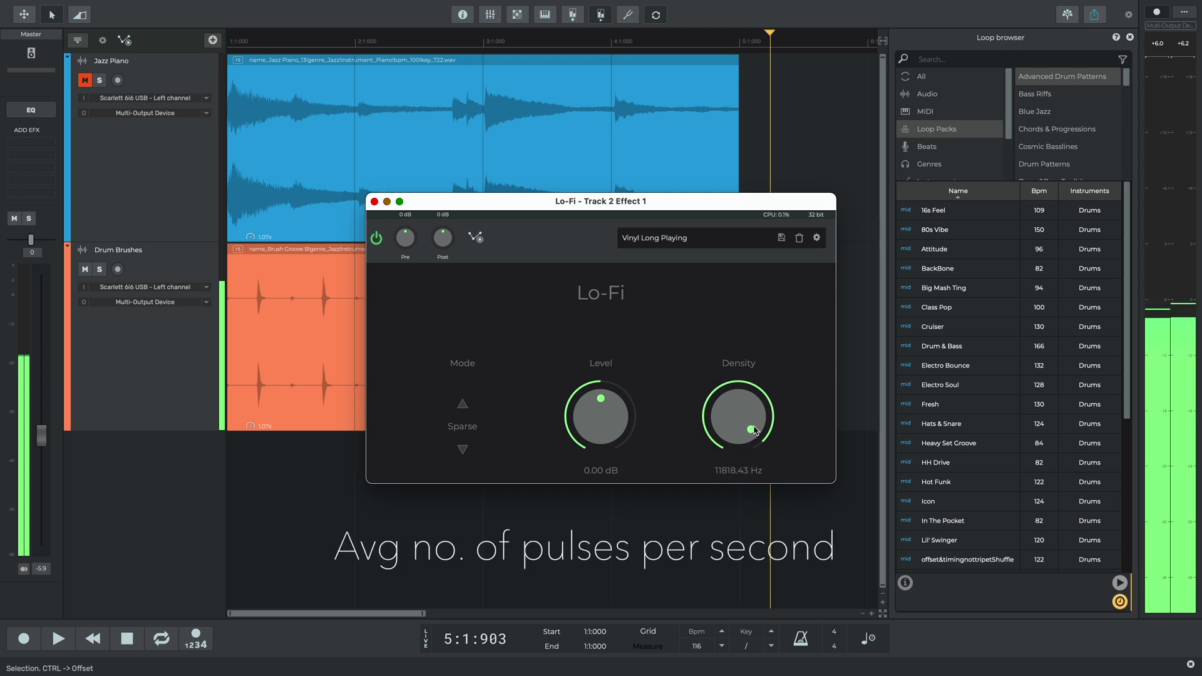
pyautogui.moveTo(755, 423); pyautogui.dragTo(744, 411)
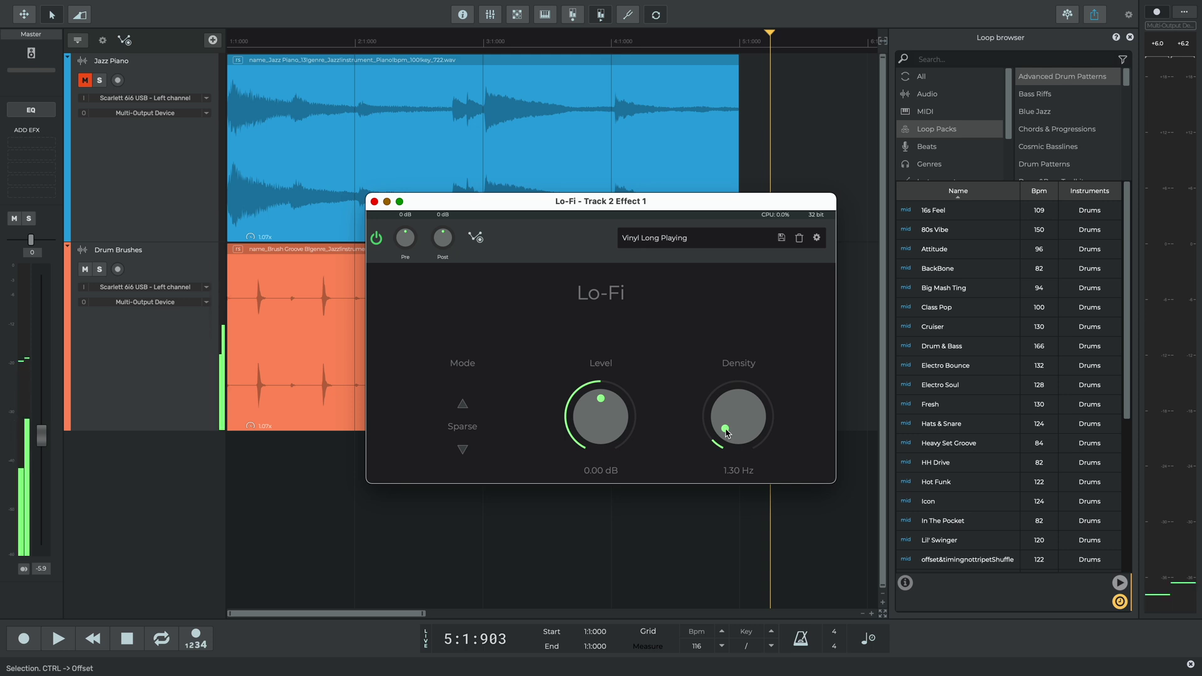
# Step: Load the Irregular Impulse Train preset on the drums' Lo-Fi and try Velvet mode
pyautogui.click(701, 239)
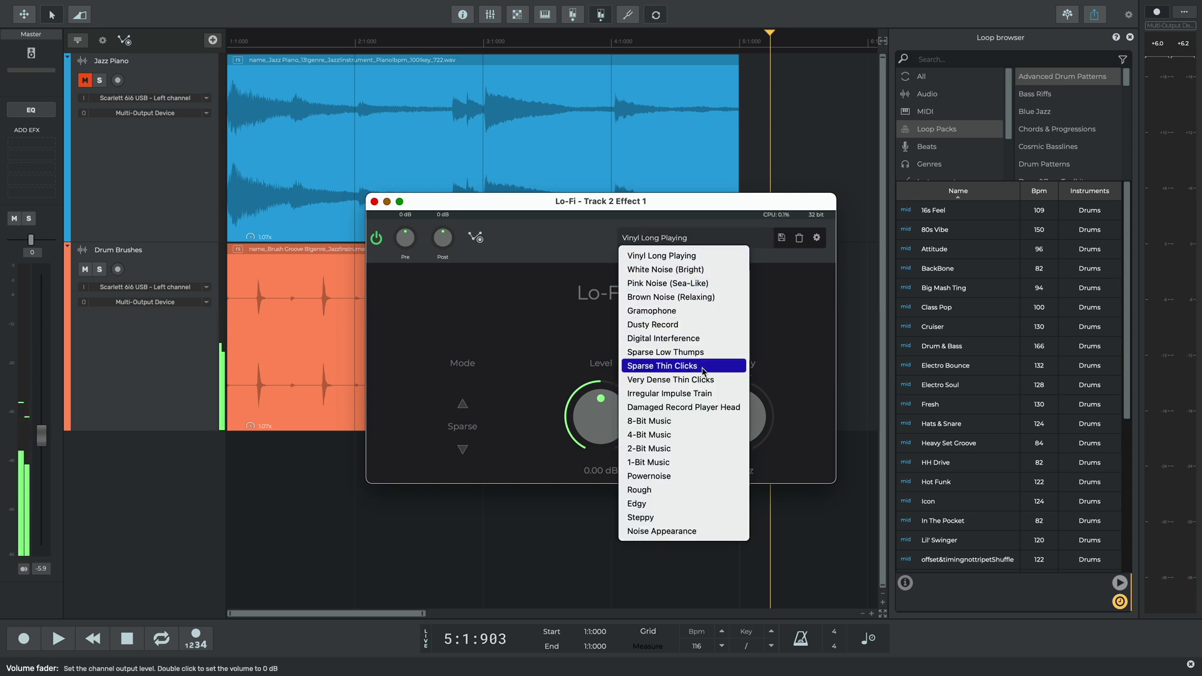
pyautogui.click(699, 395)
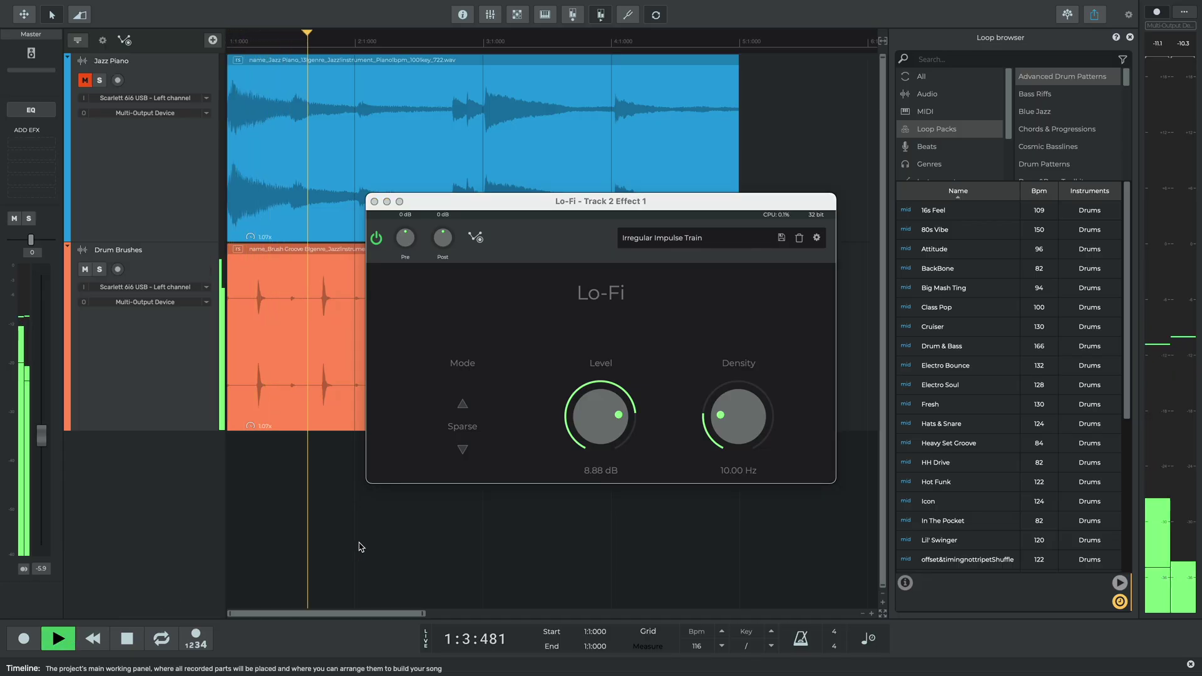
pyautogui.click(460, 428)
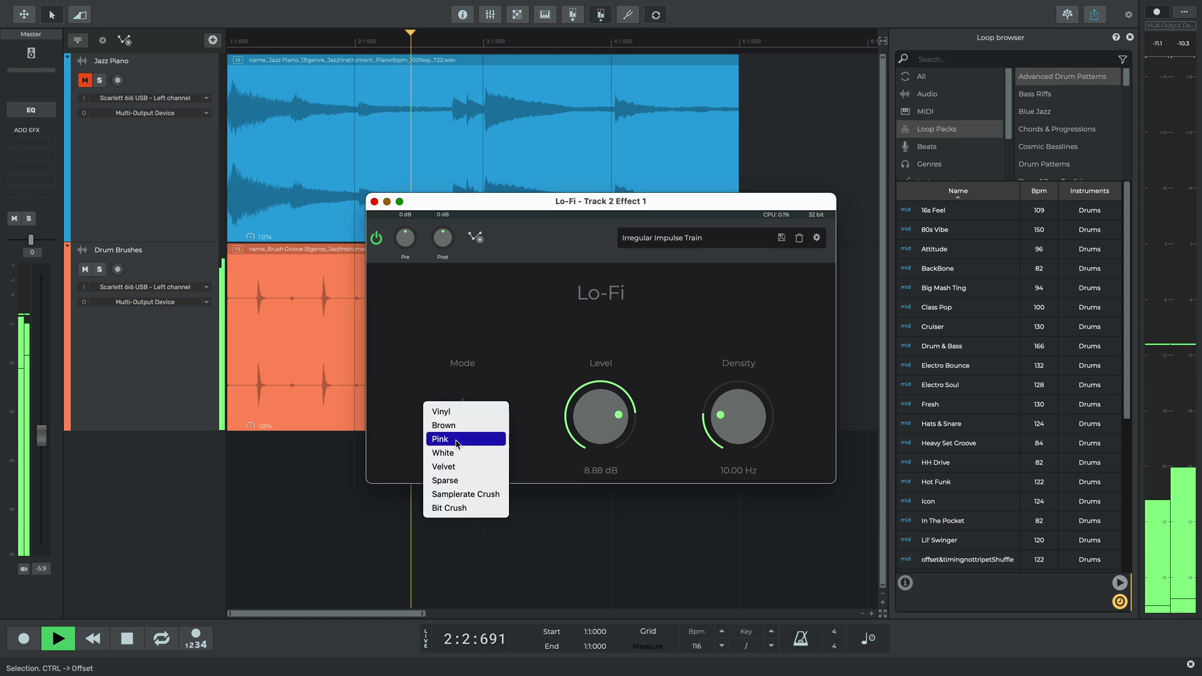
pyautogui.click(444, 467)
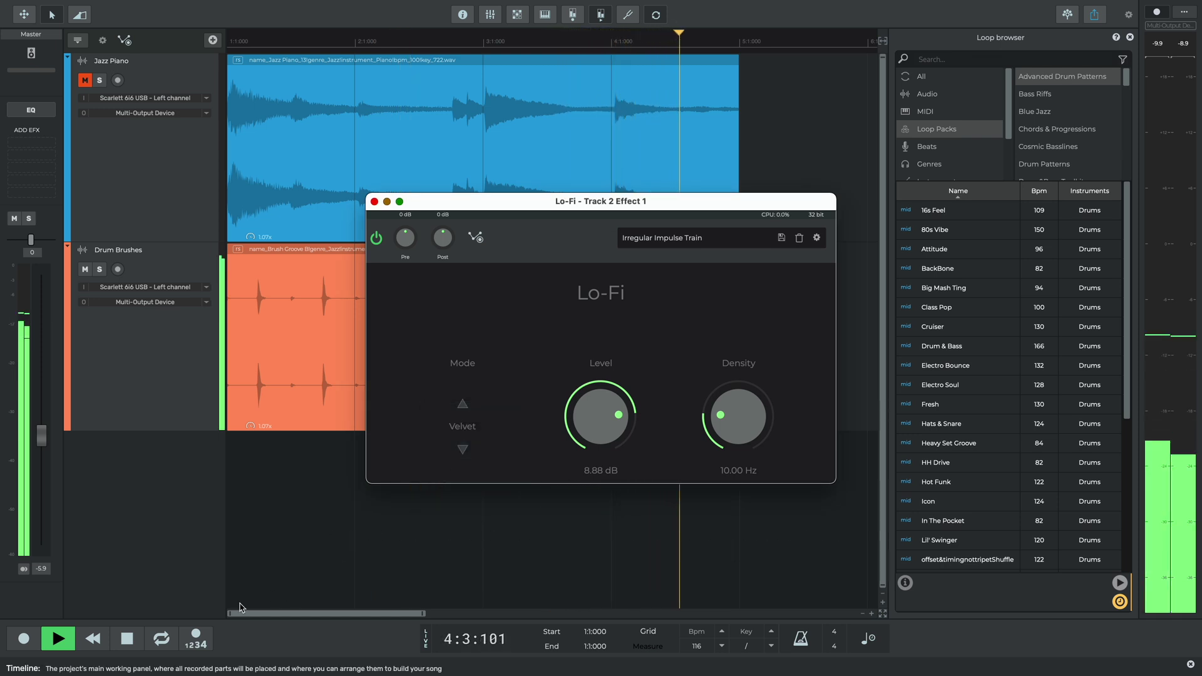
# Step: Switch the drums' Lo-Fi noise mode to Sparse
pyautogui.click(93, 638)
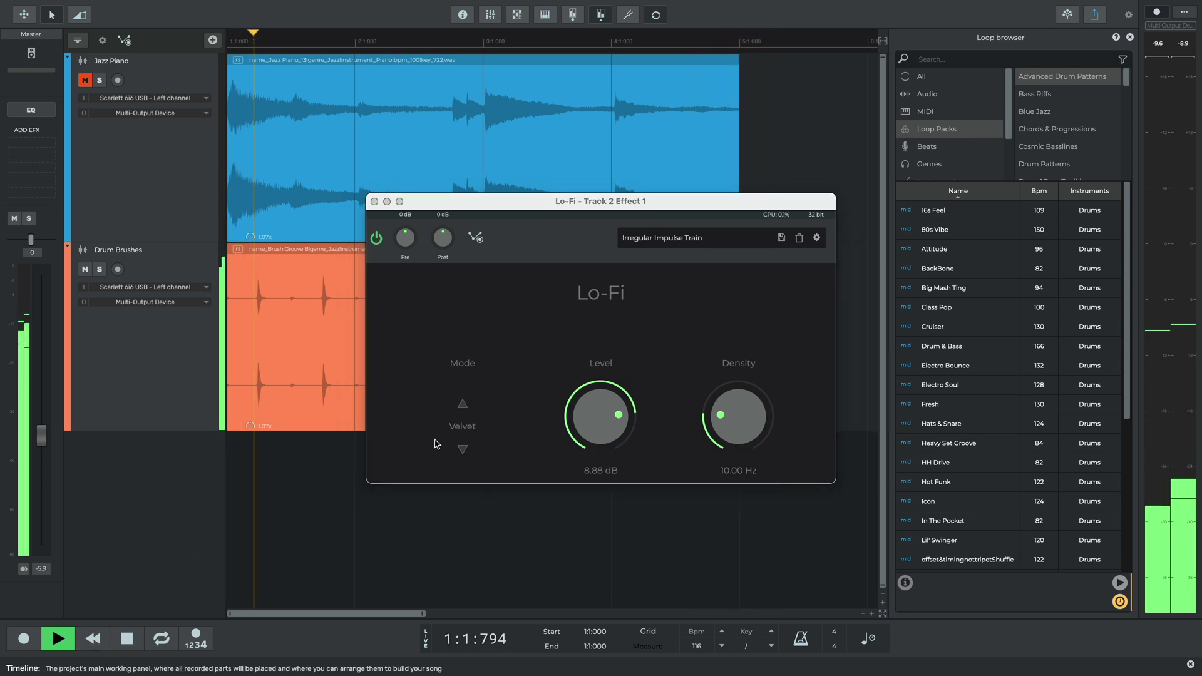
pyautogui.click(461, 425)
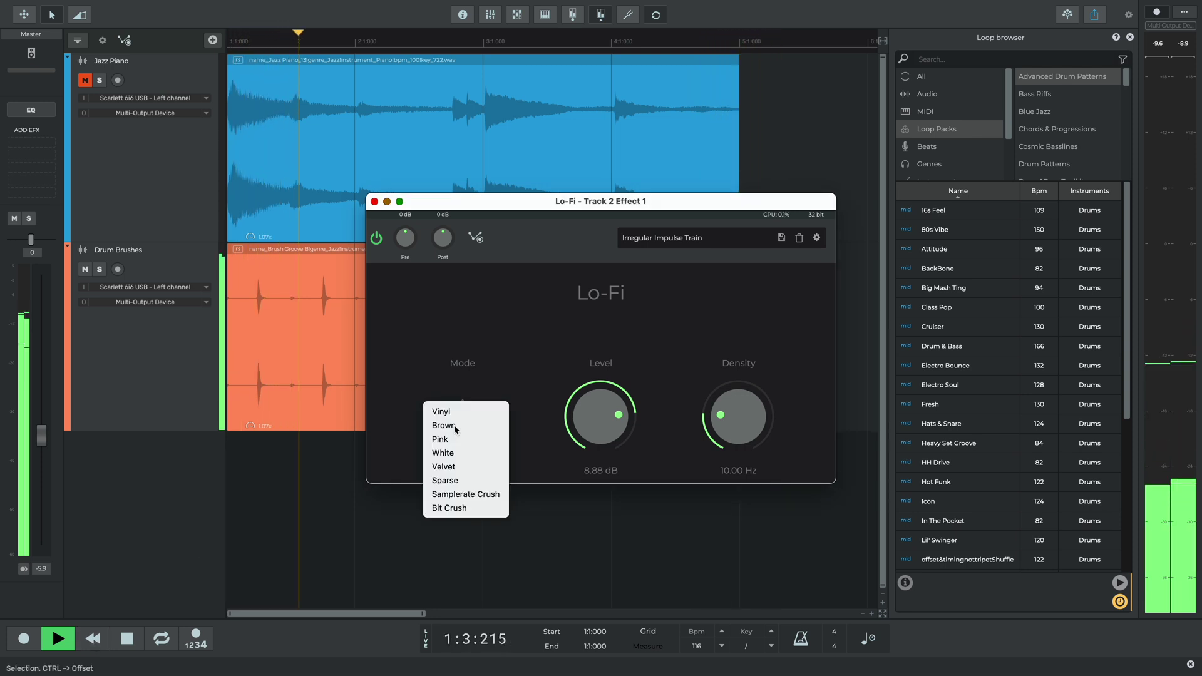
pyautogui.click(445, 480)
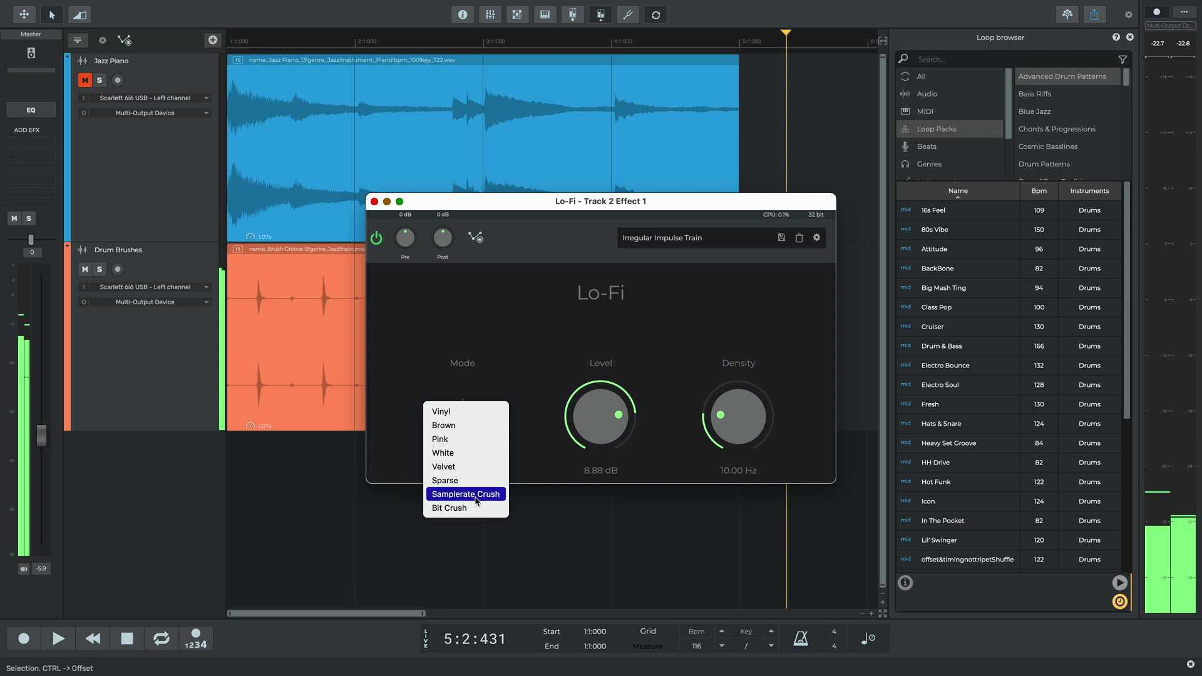
# Step: Choose Bit Crush mode for the sax Lo-Fi and show its crush settings
pyautogui.click(476, 496)
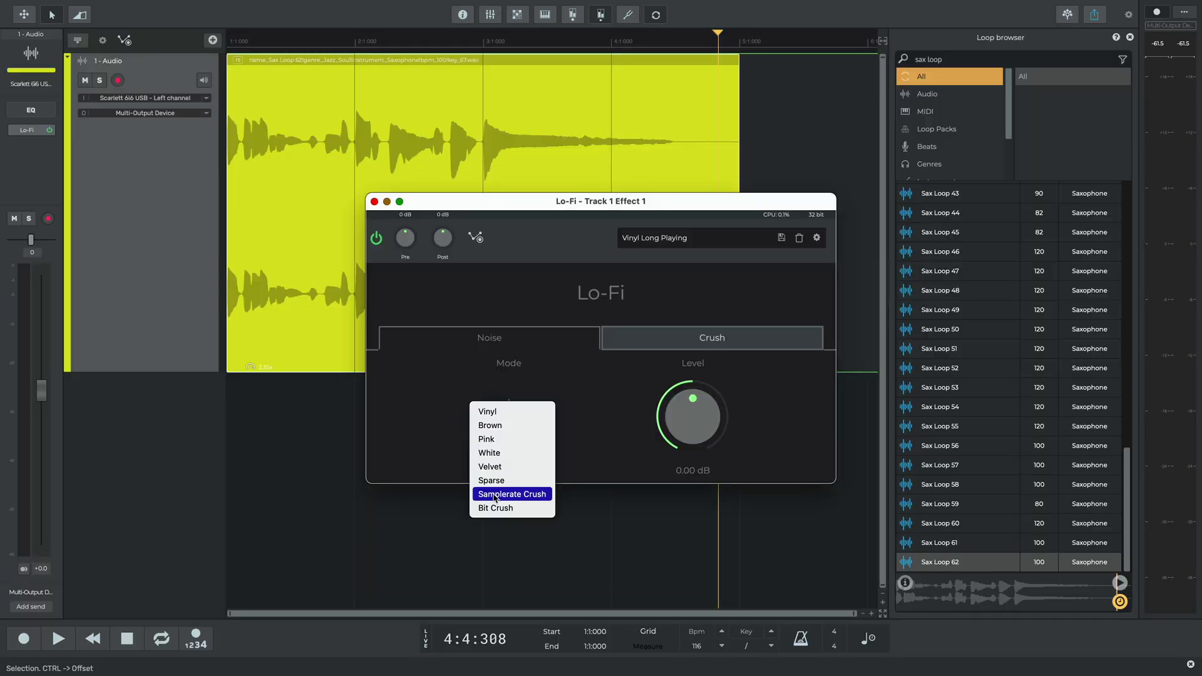
pyautogui.click(496, 508)
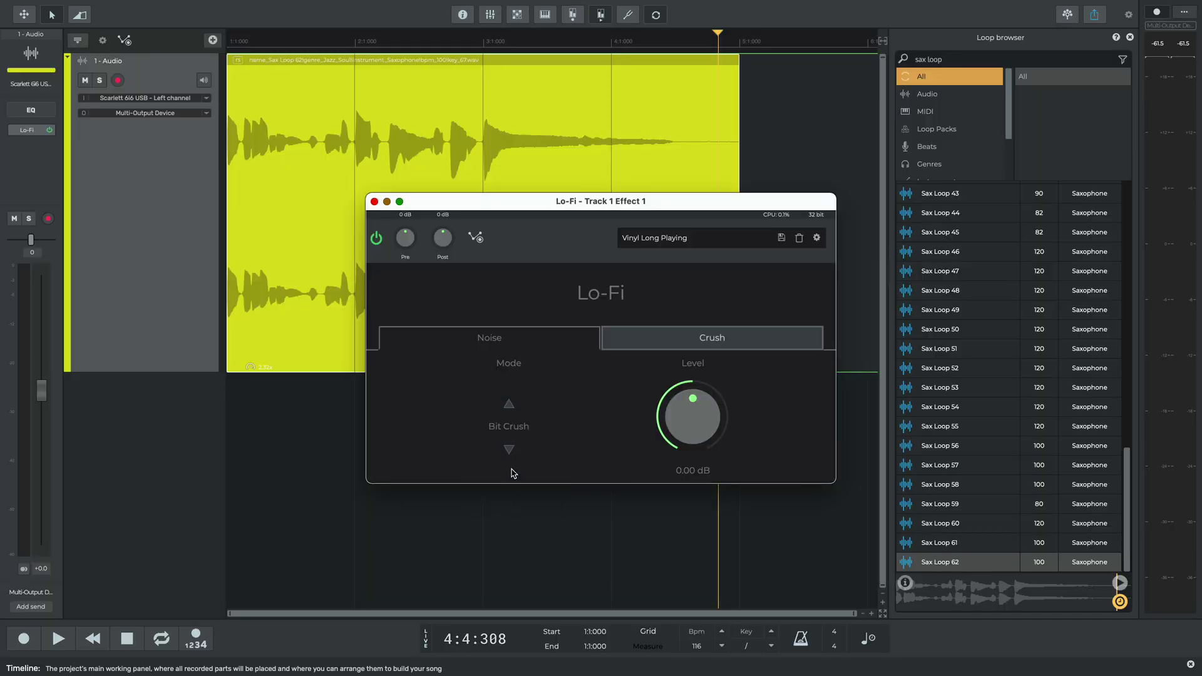
pyautogui.click(655, 342)
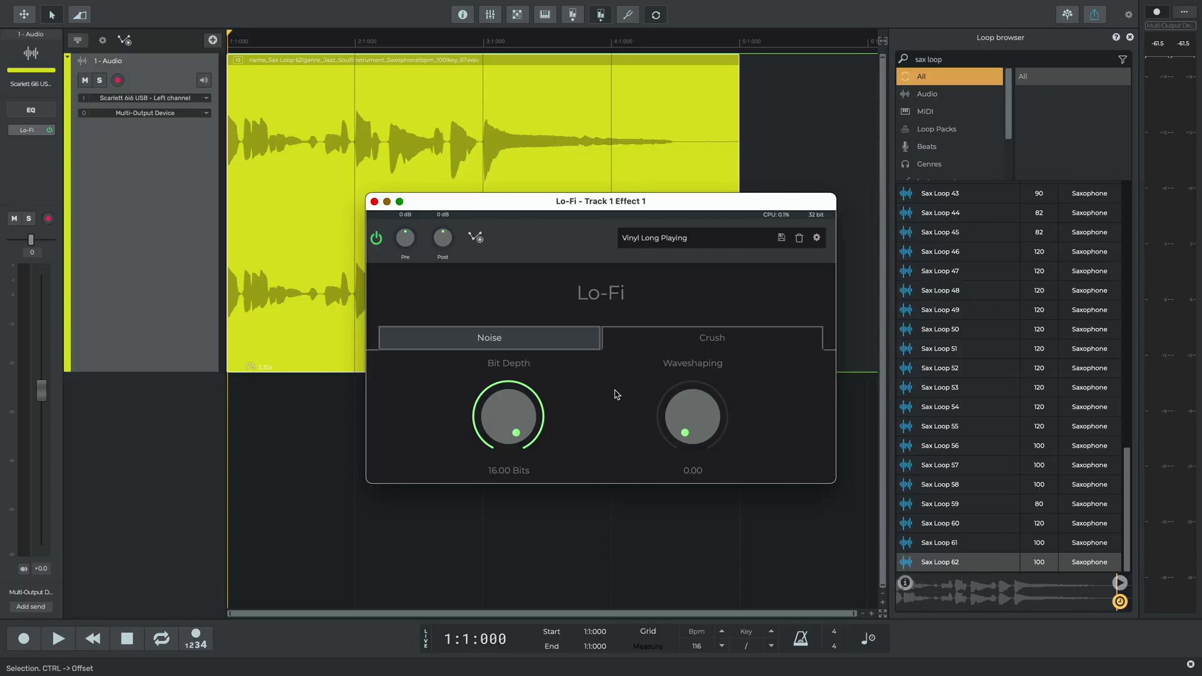
# Step: Play the sax loop, sweeping bit depth down to 4.76 bits and waveshaping up then back to 0.00
pyautogui.press('space')
pyautogui.moveTo(515, 418)
pyautogui.mouseDown()
pyautogui.moveTo(525, 428)
pyautogui.moveTo(513, 406)
pyautogui.mouseUp()
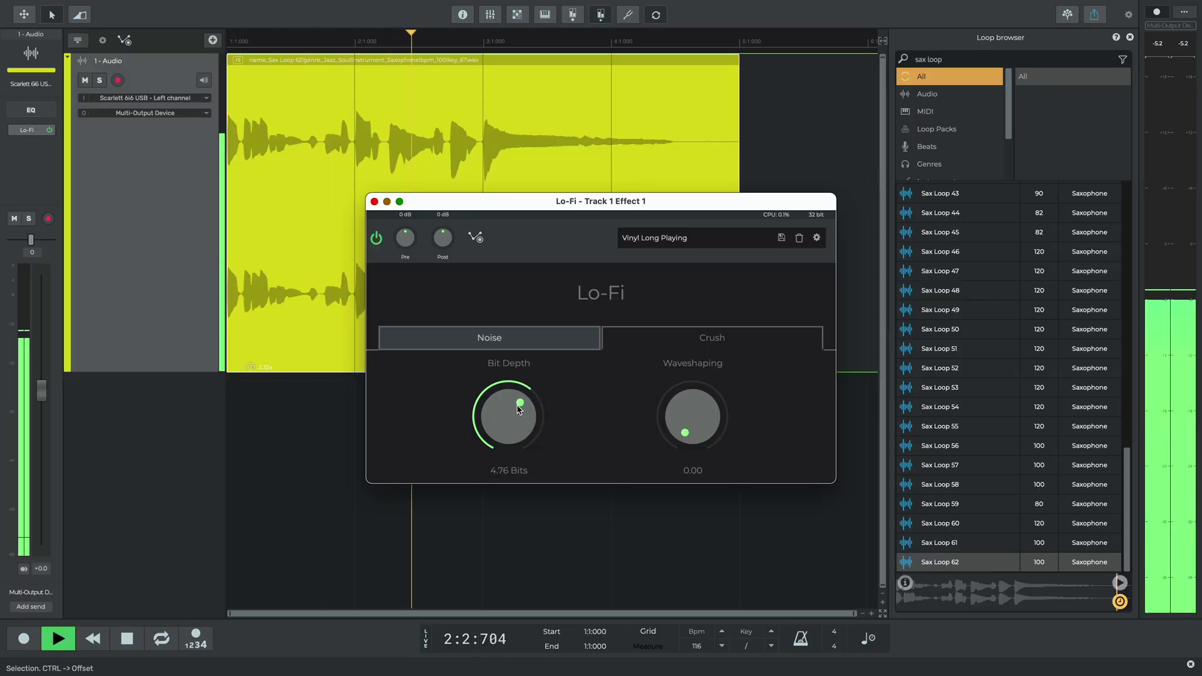
pyautogui.moveTo(513, 406)
pyautogui.mouseDown()
pyautogui.moveTo(496, 430)
pyautogui.moveTo(523, 407)
pyautogui.moveTo(529, 427)
pyautogui.mouseUp()
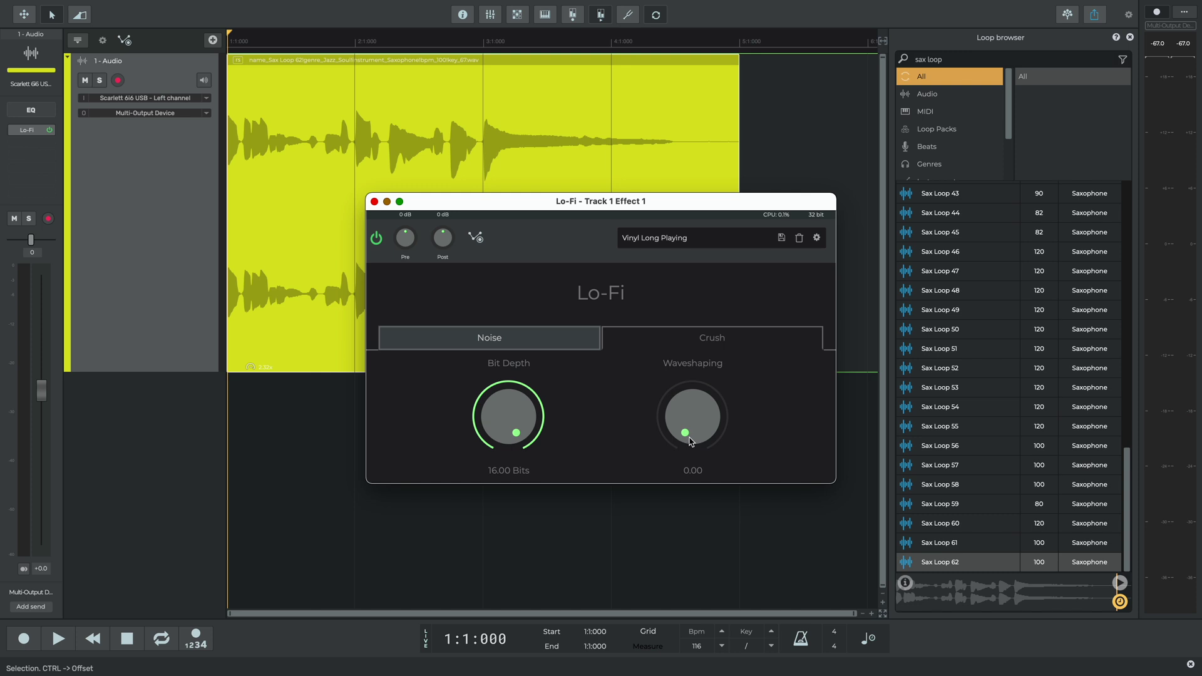
pyautogui.moveTo(691, 440)
pyautogui.mouseDown()
pyautogui.moveTo(682, 419)
pyautogui.moveTo(705, 406)
pyautogui.moveTo(709, 431)
pyautogui.mouseUp()
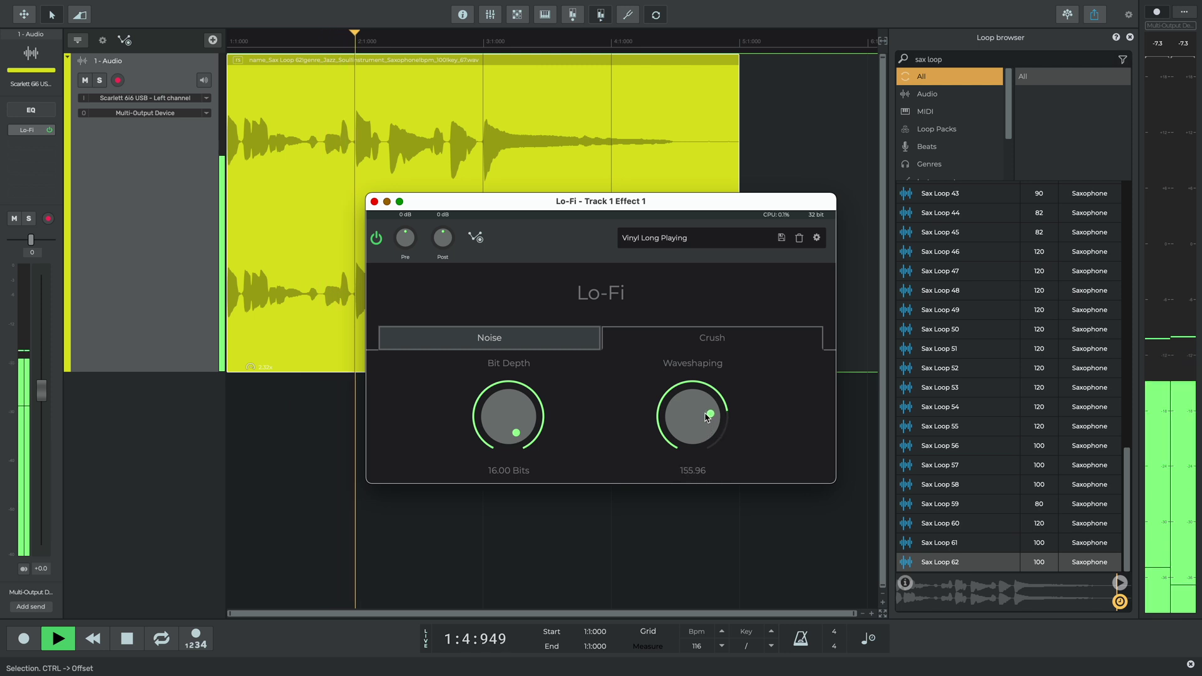
pyautogui.moveTo(703, 438)
pyautogui.mouseDown()
pyautogui.moveTo(692, 407)
pyautogui.moveTo(684, 439)
pyautogui.mouseUp()
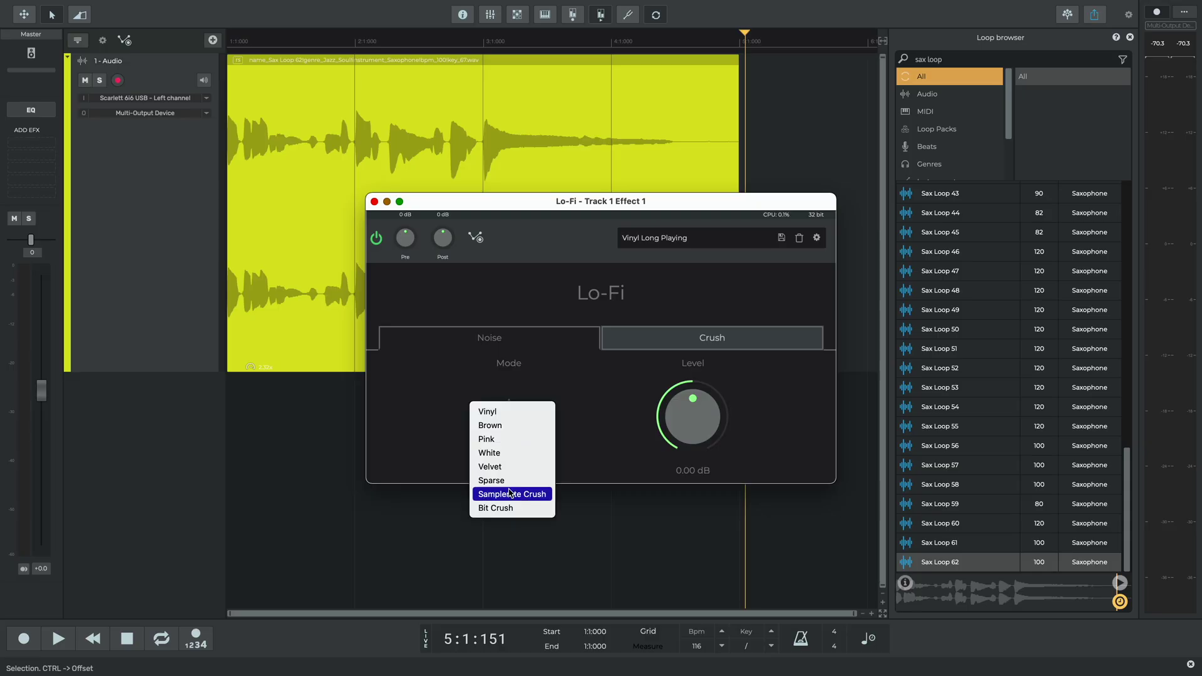
# Step: Switch the sax Lo-Fi to Samplerate Crush mode and start playback on its crush settings
pyautogui.click(510, 495)
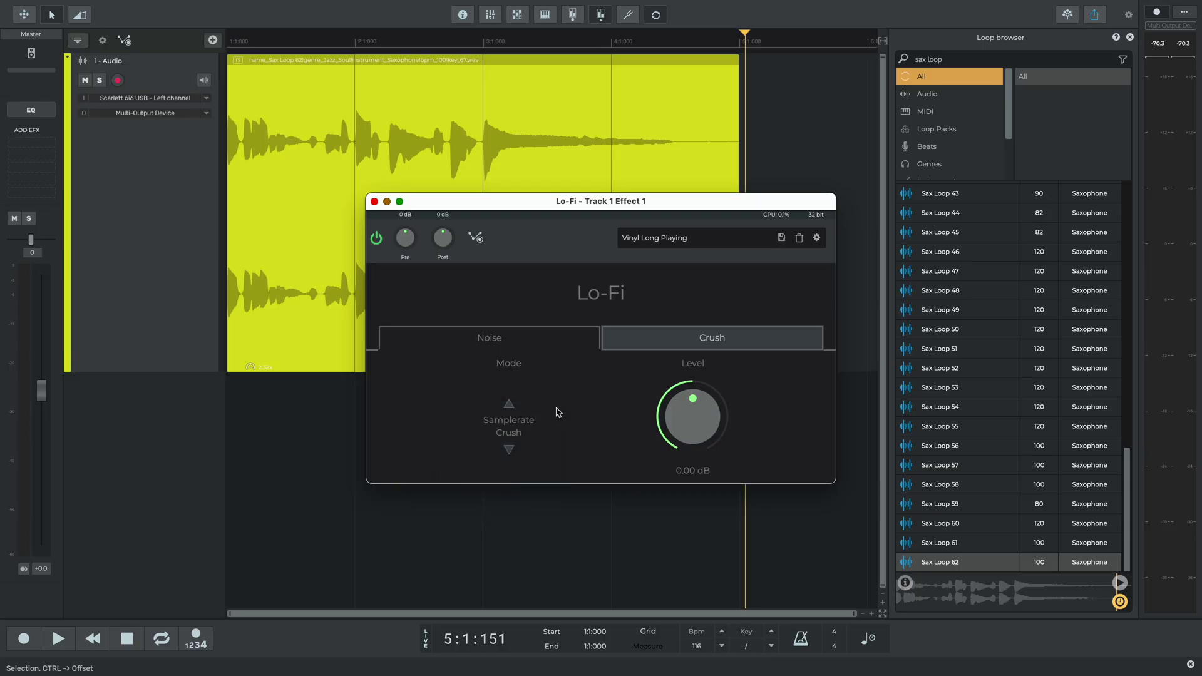
pyautogui.click(656, 349)
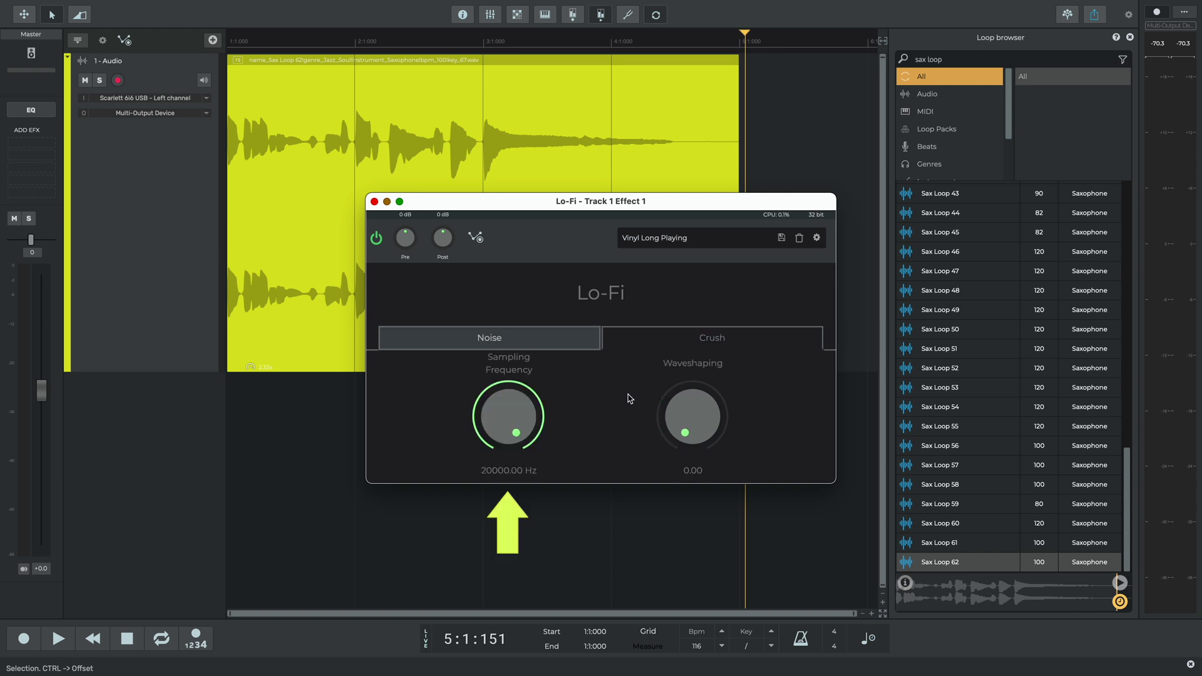
pyautogui.press('space')
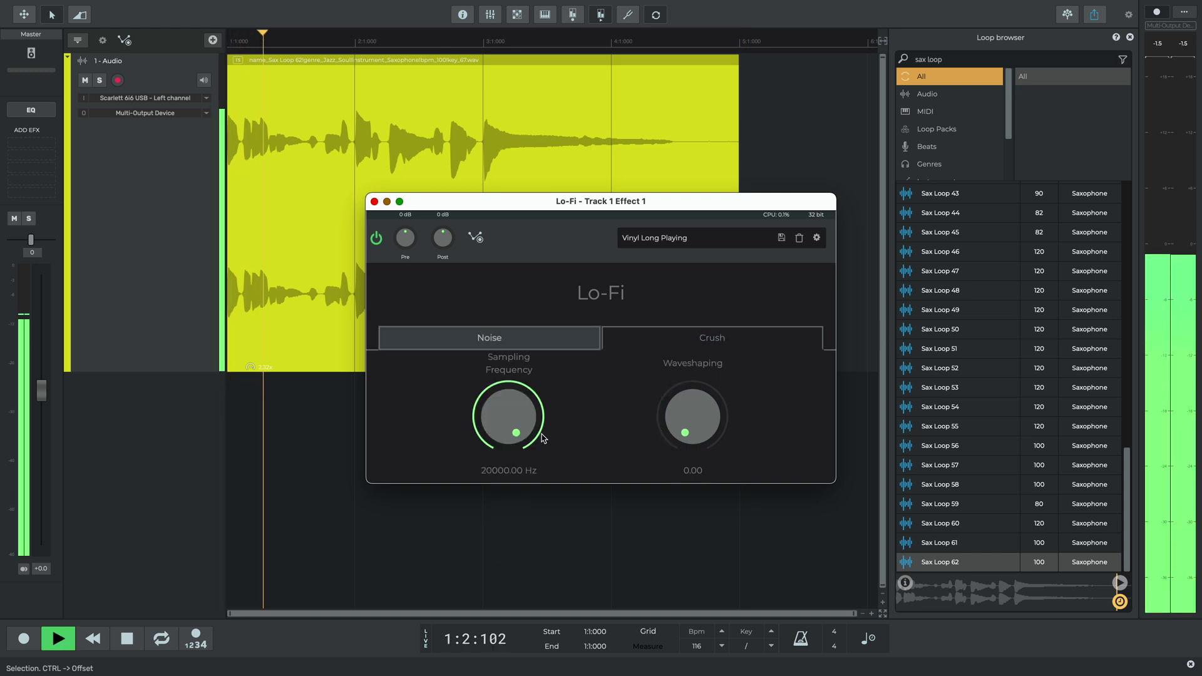
# Step: Sweep the sampling frequency down to 1291.69 Hz while raising then reducing waveshaping
pyautogui.moveTo(516, 418)
pyautogui.mouseDown()
pyautogui.moveTo(528, 430)
pyautogui.moveTo(498, 427)
pyautogui.moveTo(507, 404)
pyautogui.moveTo(523, 434)
pyautogui.mouseUp()
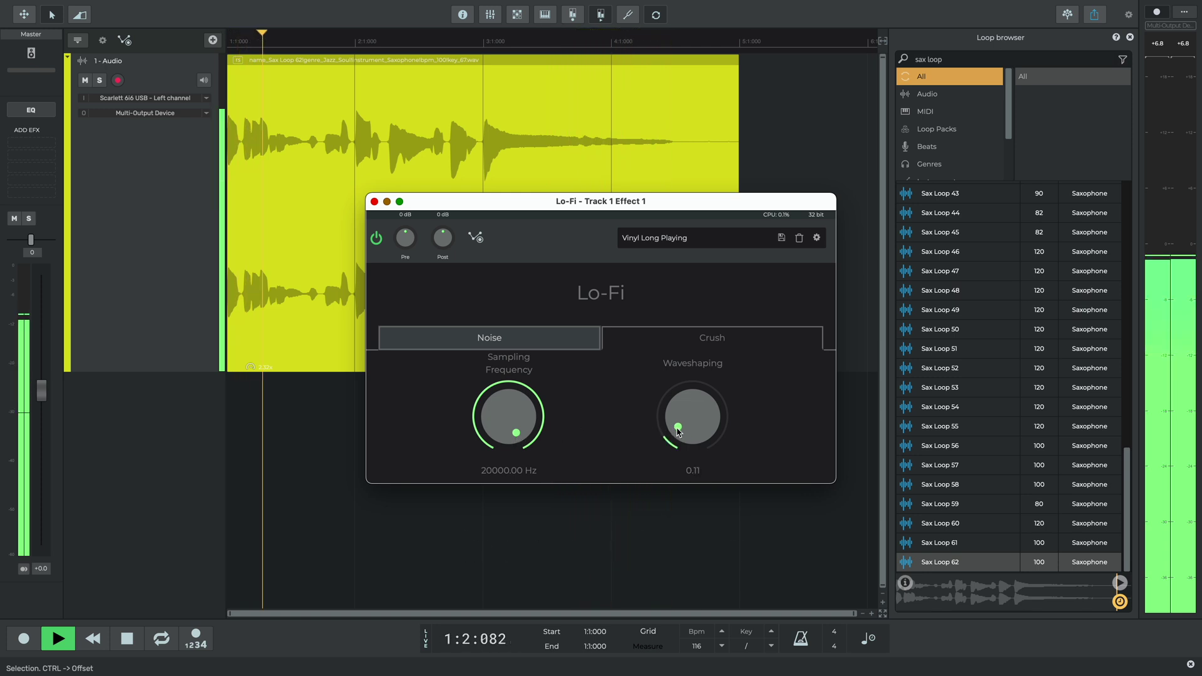
pyautogui.moveTo(679, 425)
pyautogui.mouseDown()
pyautogui.moveTo(687, 411)
pyautogui.moveTo(705, 432)
pyautogui.mouseUp()
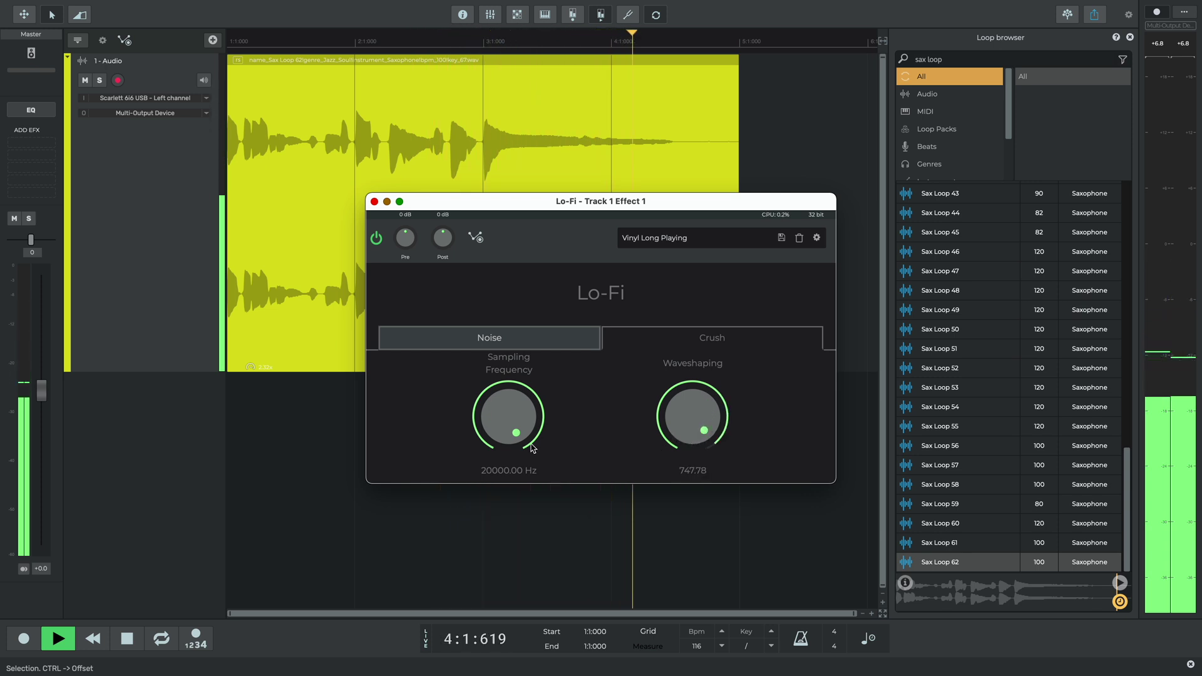
pyautogui.moveTo(526, 442); pyautogui.dragTo(526, 465)
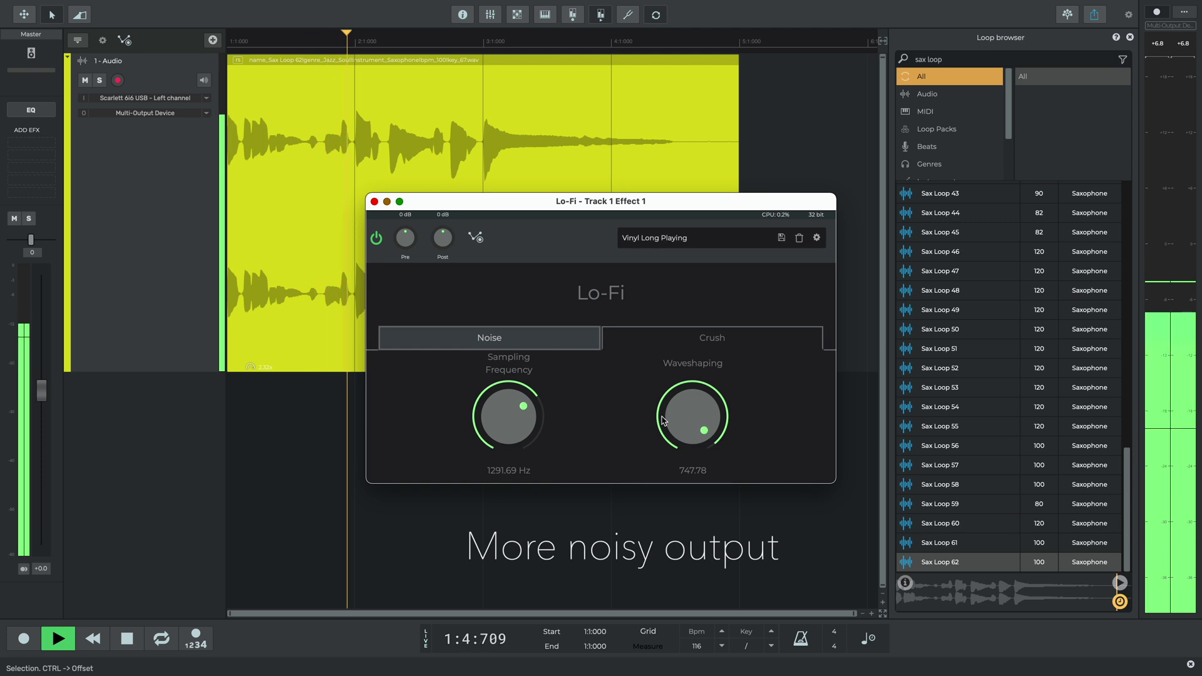
pyautogui.moveTo(703, 430); pyautogui.dragTo(680, 419)
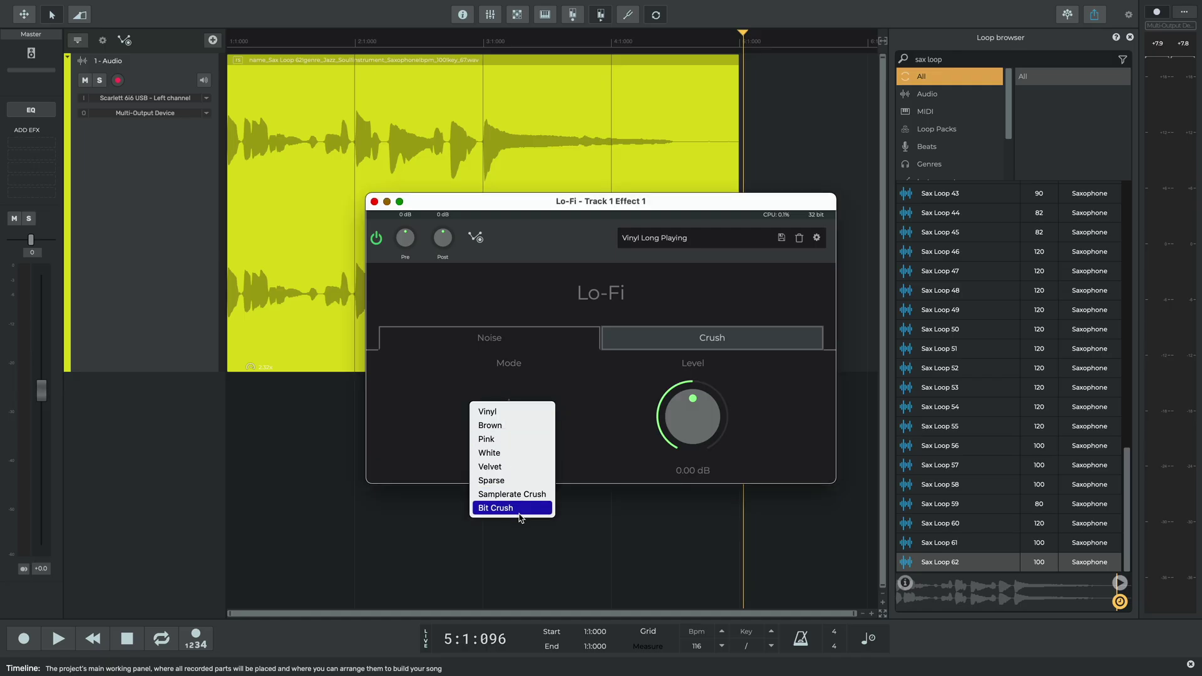
# Step: Return the sax Lo-Fi to Bit Crush mode and arm automation recording for the plugin
pyautogui.click(519, 512)
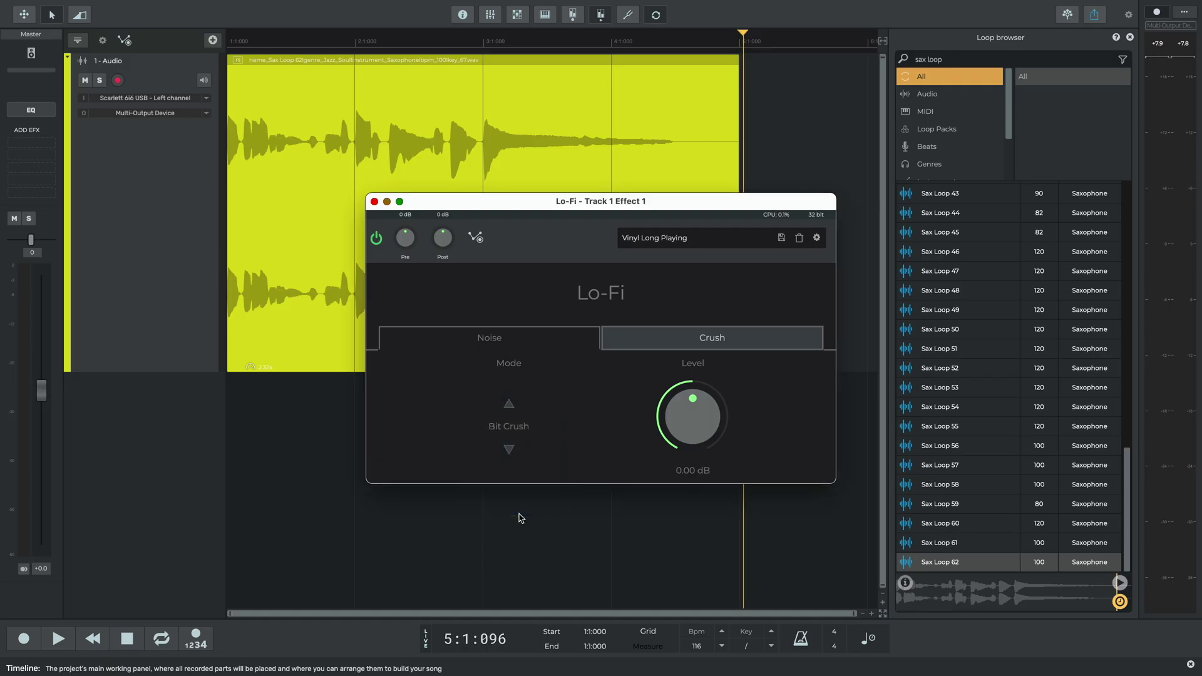
pyautogui.click(683, 346)
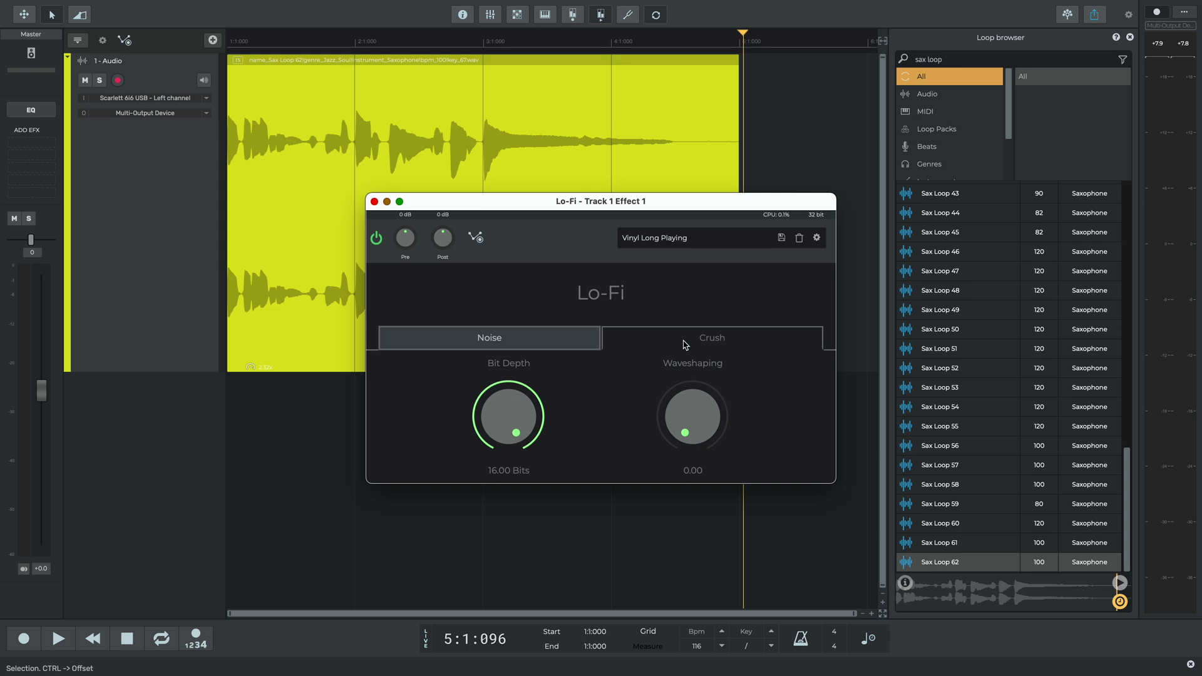
pyautogui.click(477, 239)
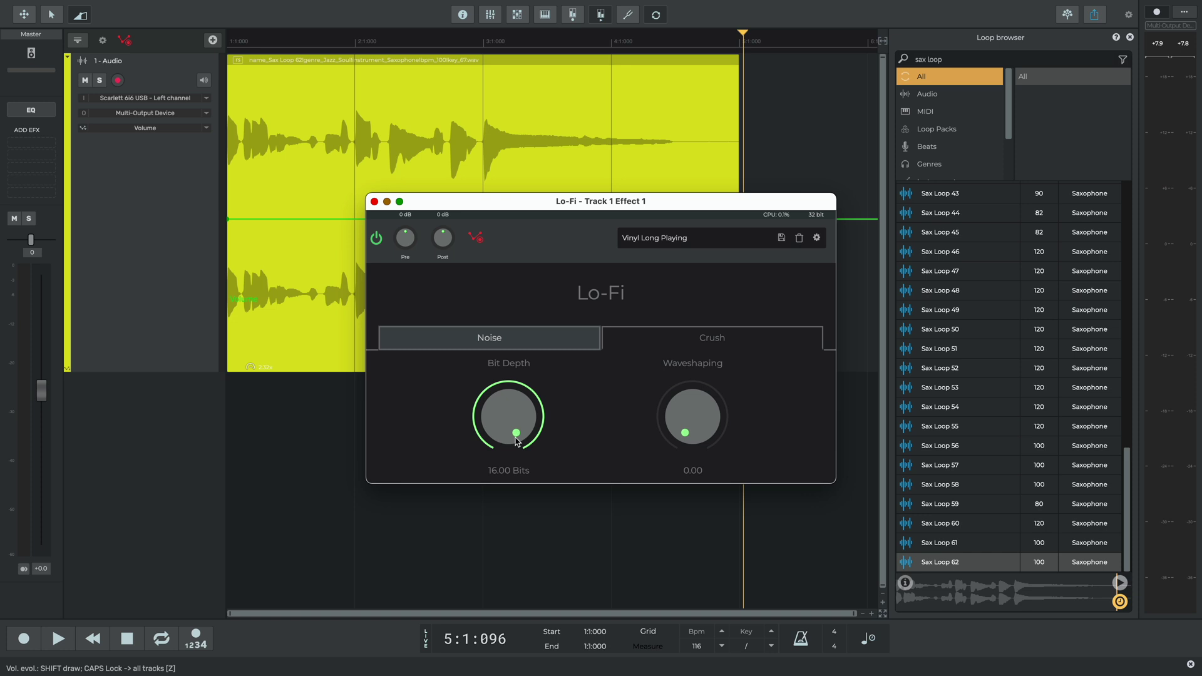
# Step: Record a Bit Depth envelope dipping low and back to 16 bits, then play it back
pyautogui.press('space')
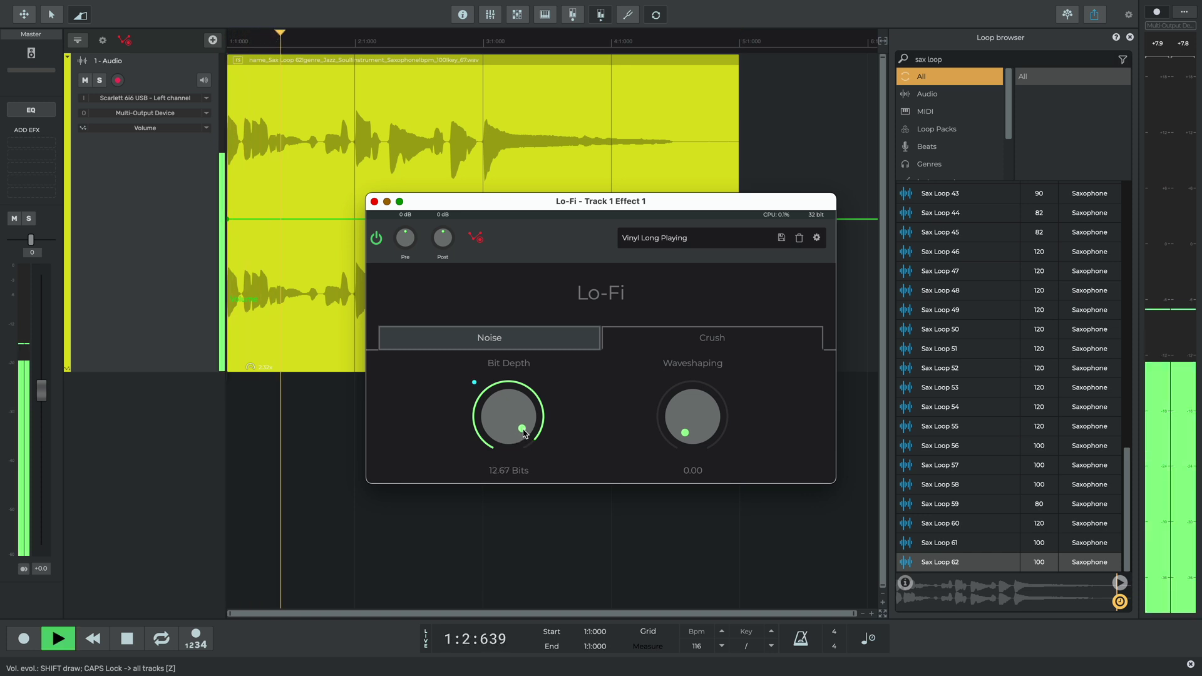
pyautogui.moveTo(515, 438)
pyautogui.mouseDown()
pyautogui.moveTo(526, 411)
pyautogui.moveTo(506, 402)
pyautogui.moveTo(493, 421)
pyautogui.mouseUp()
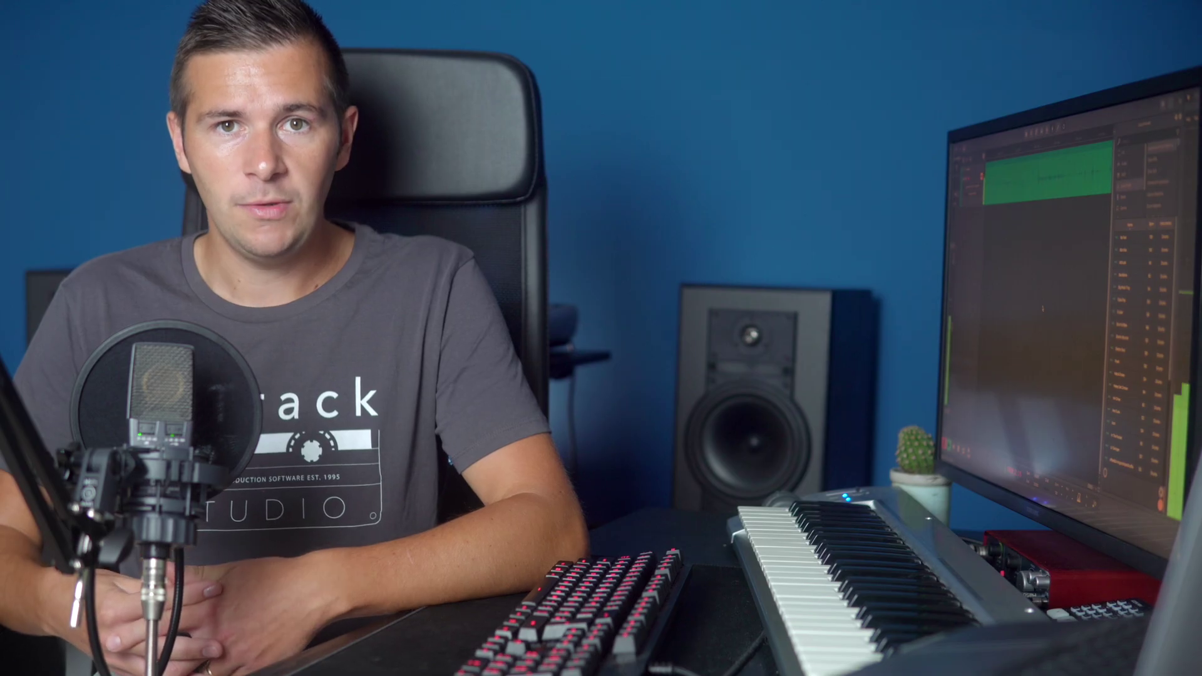
pyautogui.click(58, 639)
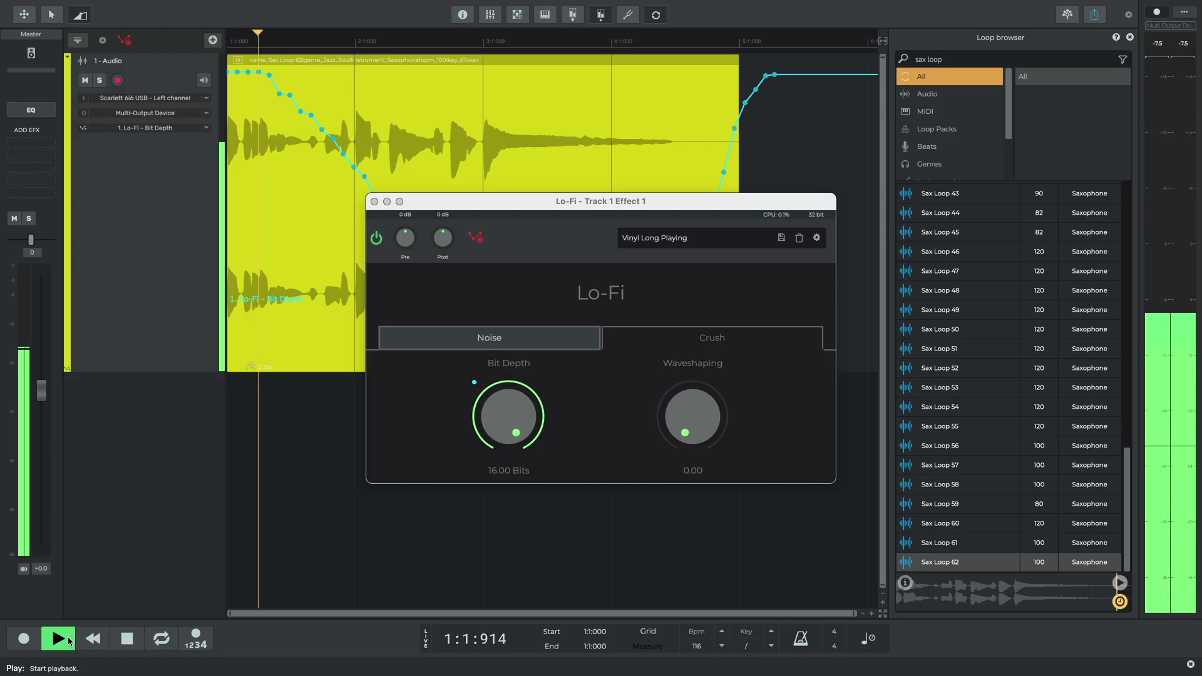